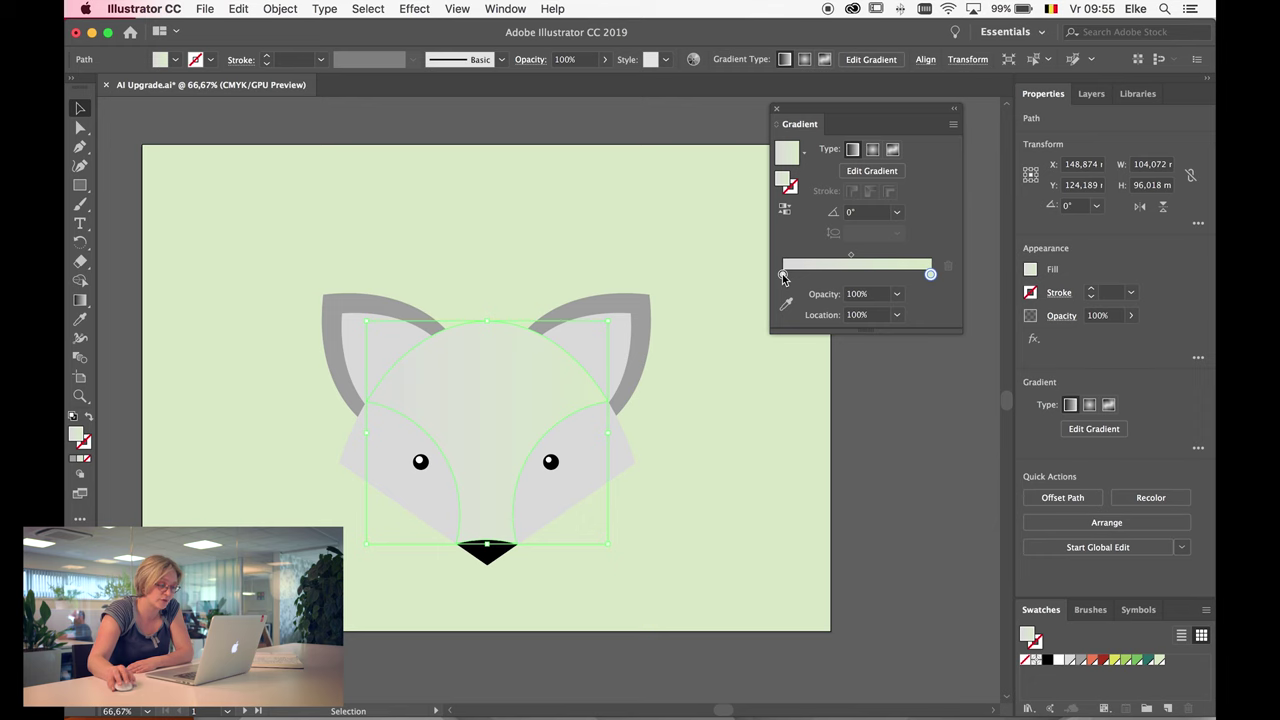
# Try blue-violet, green, orange and teal colours on the head gradient's left stop
pyautogui.doubleClick(783, 274)
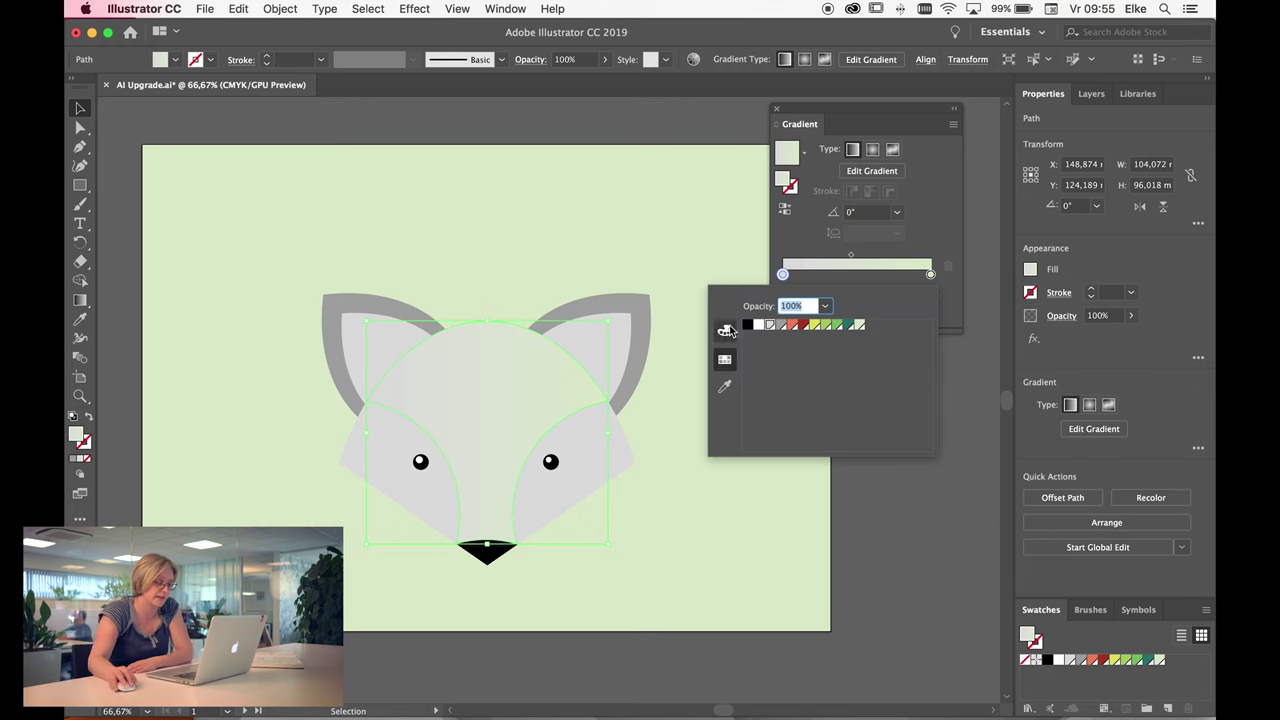
pyautogui.click(727, 333)
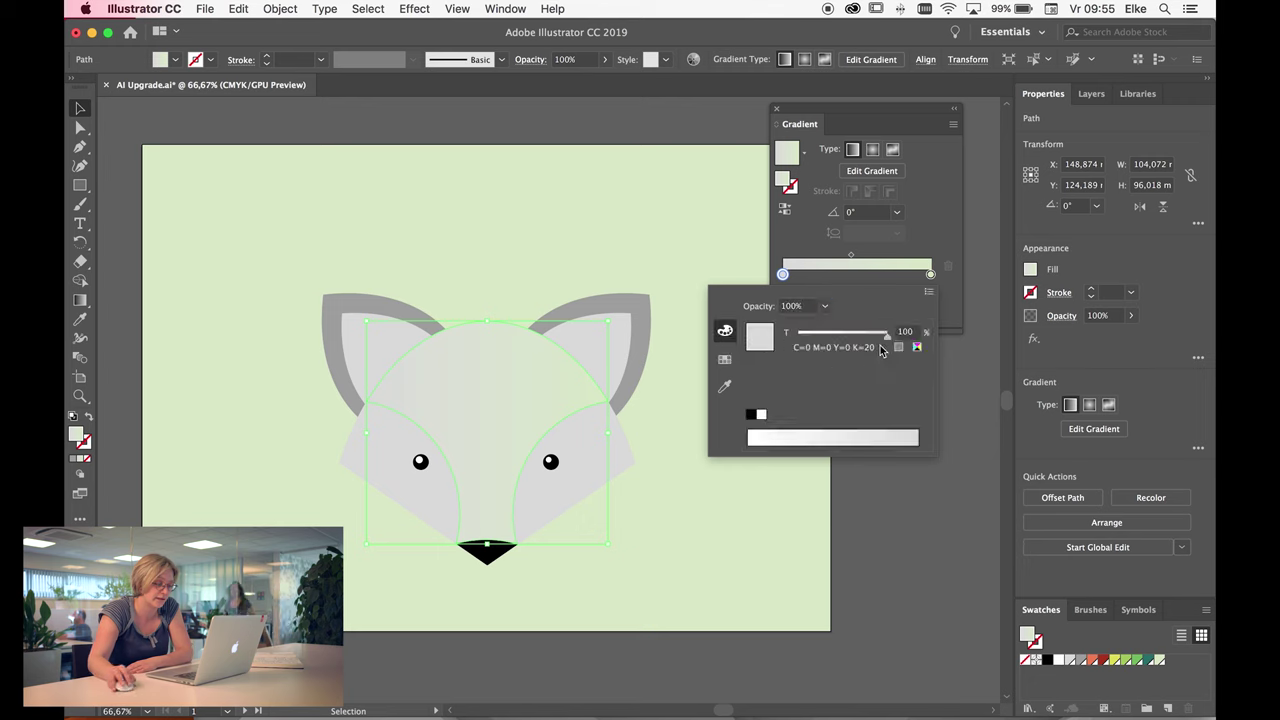
pyautogui.click(912, 352)
pyautogui.moveTo(797, 357)
pyautogui.mouseDown()
pyautogui.moveTo(830, 357)
pyautogui.moveTo(844, 336)
pyautogui.mouseUp()
pyautogui.click(814, 436)
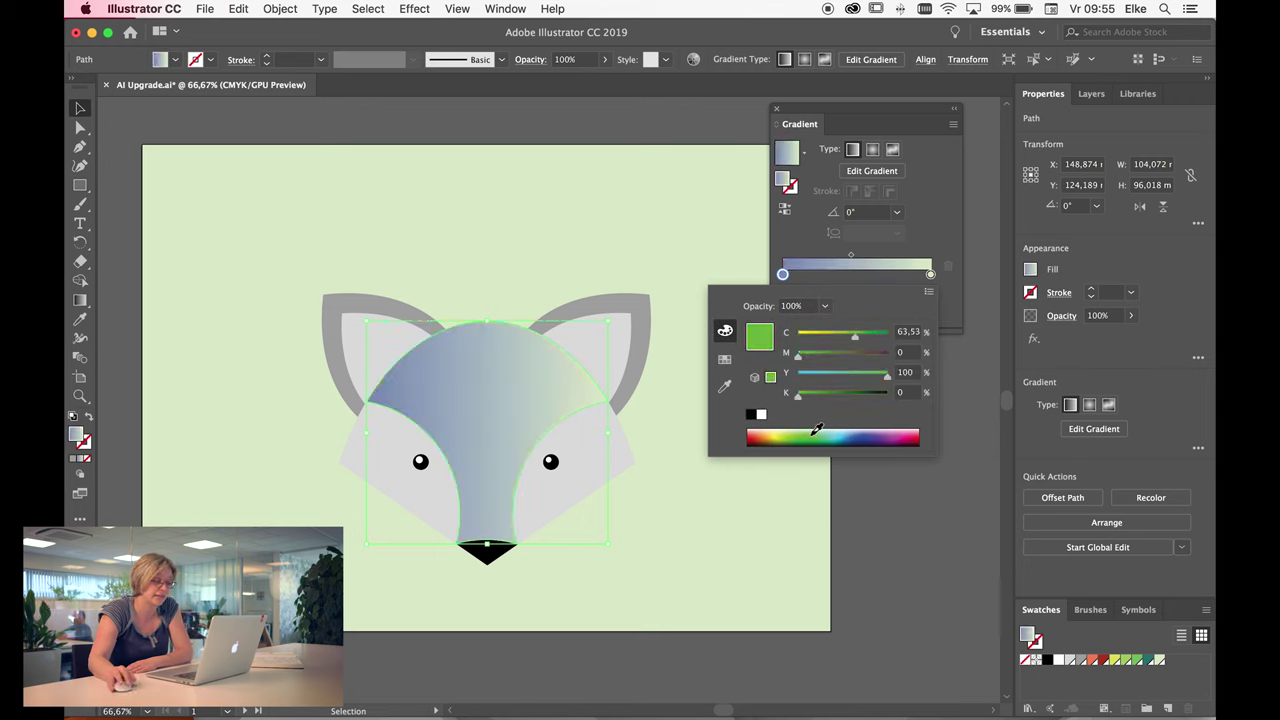
pyautogui.click(724, 359)
pyautogui.click(797, 325)
pyautogui.click(836, 325)
pyautogui.click(851, 325)
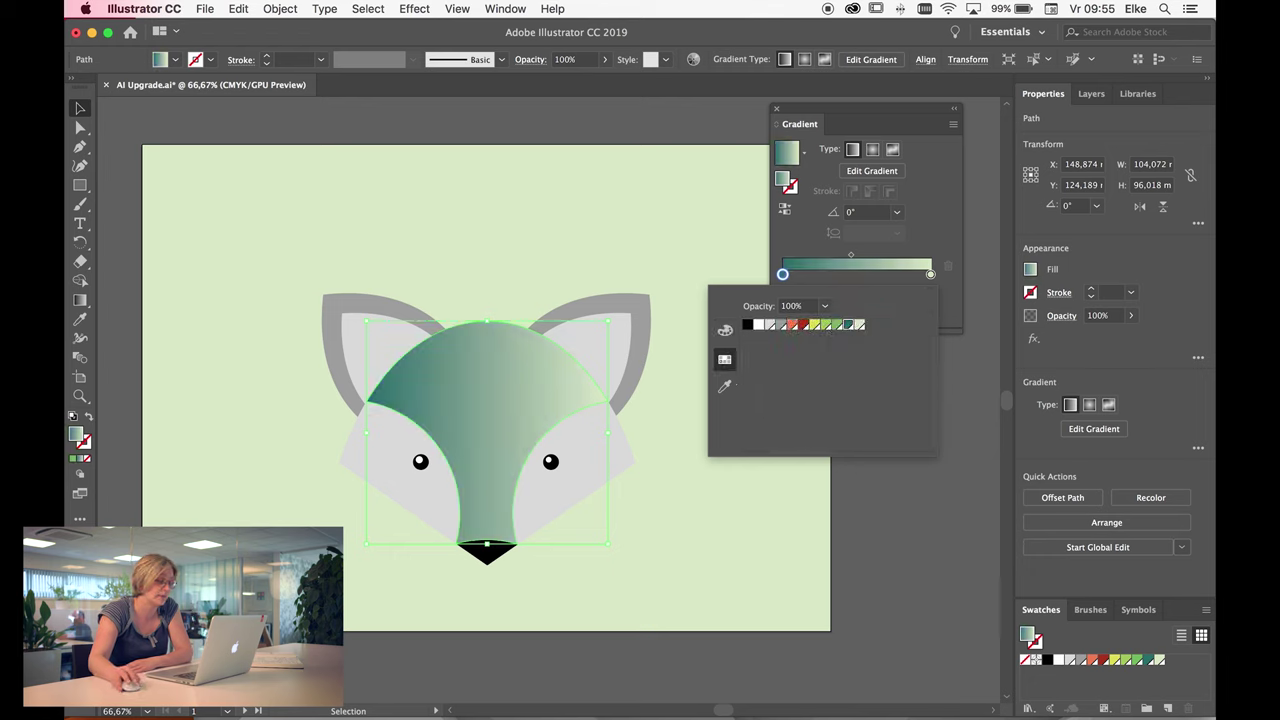
# Sample the ear's grey into the left gradient stop with the eyedropper
pyautogui.click(724, 386)
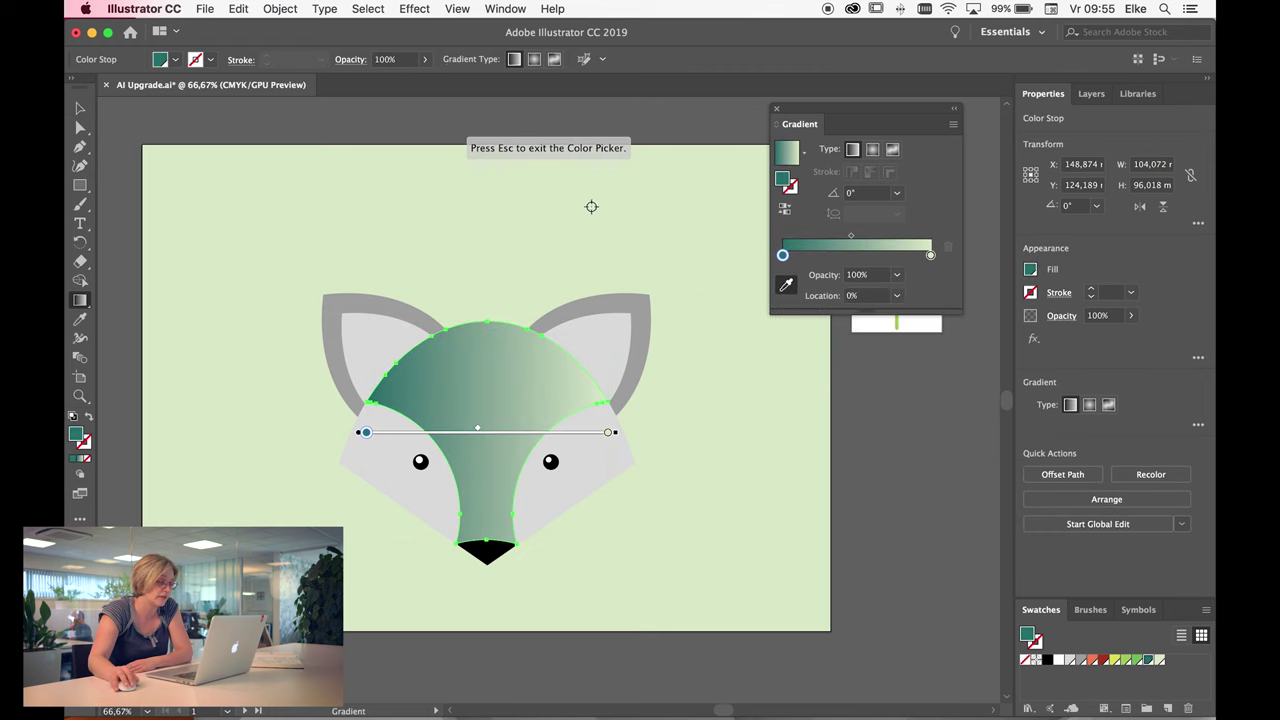
pyautogui.click(628, 304)
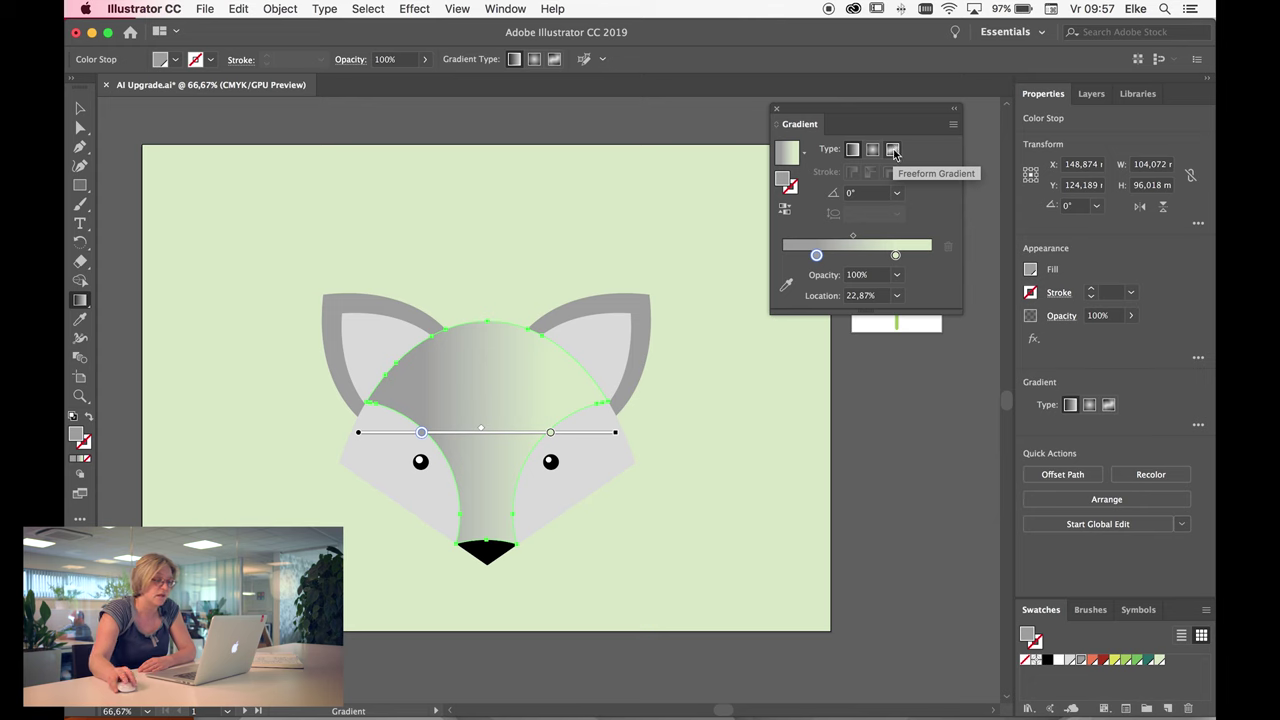
pyautogui.click(894, 150)
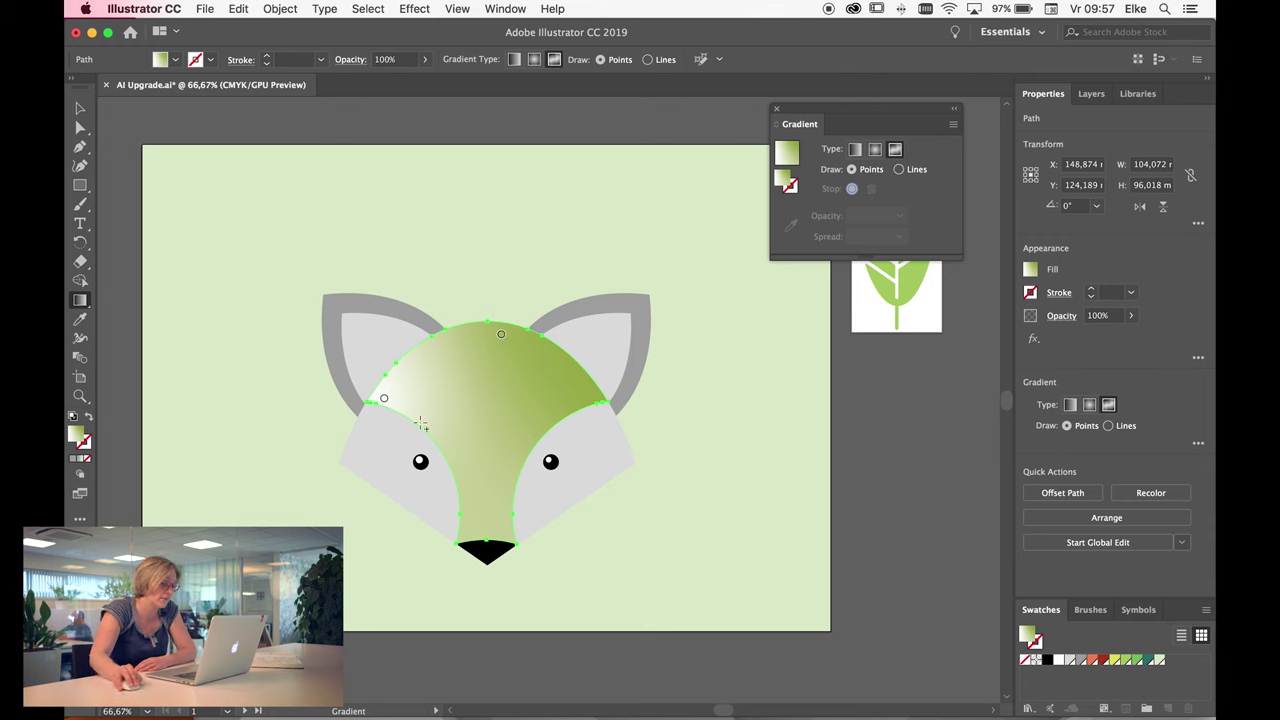
# Position the head's colour points at the top of the head and the face centre
pyautogui.moveTo(384, 401)
pyautogui.mouseDown()
pyautogui.moveTo(557, 379)
pyautogui.moveTo(428, 383)
pyautogui.moveTo(551, 382)
pyautogui.moveTo(538, 390)
pyautogui.moveTo(420, 380)
pyautogui.moveTo(457, 391)
pyautogui.moveTo(486, 449)
pyautogui.moveTo(485, 527)
pyautogui.moveTo(489, 455)
pyautogui.mouseUp()
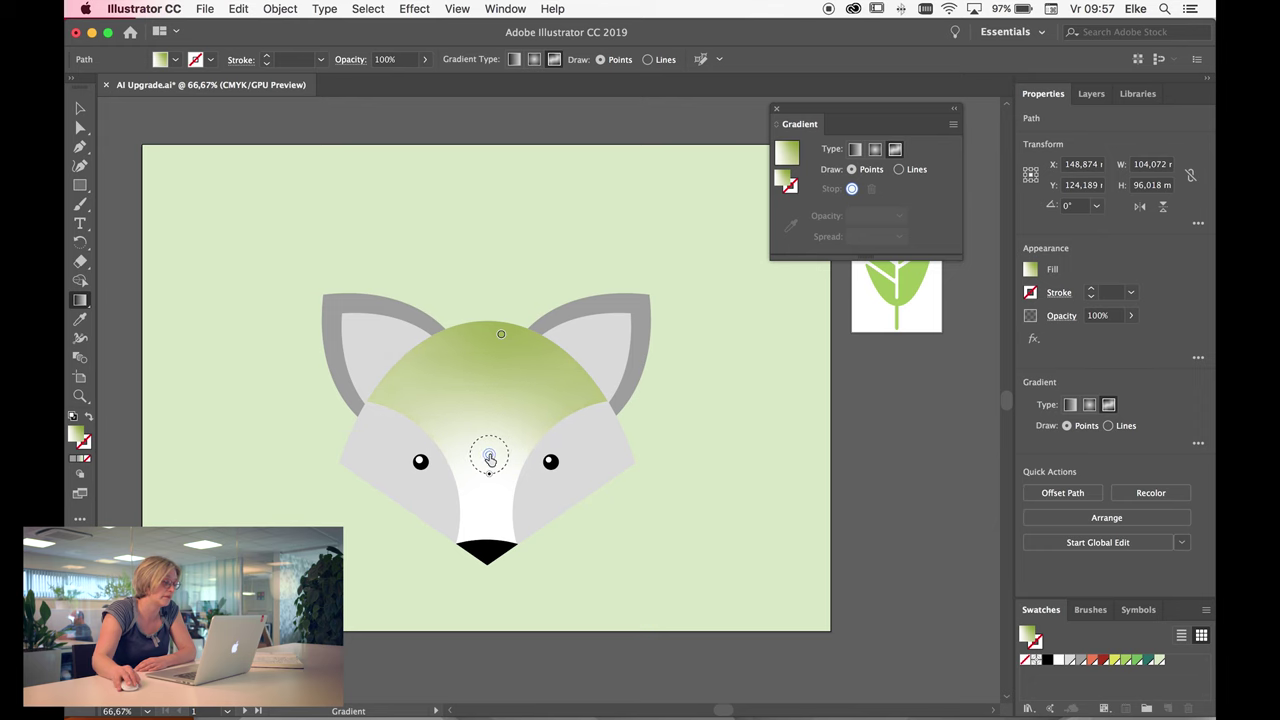
pyautogui.moveTo(501, 339)
pyautogui.mouseDown()
pyautogui.moveTo(483, 346)
pyautogui.moveTo(493, 368)
pyautogui.mouseUp()
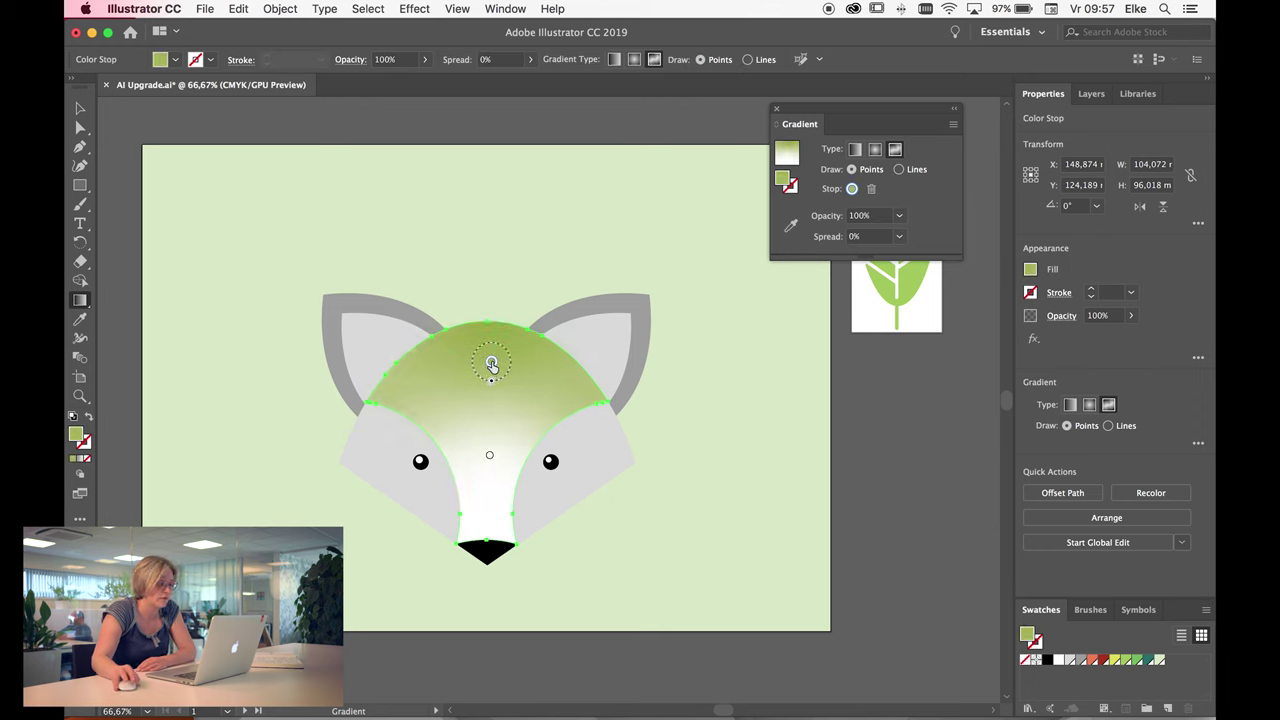
# Colour the top point dark red and the centre point orange-red, moving it lower
pyautogui.doubleClick(491, 364)
pyautogui.click(365, 410)
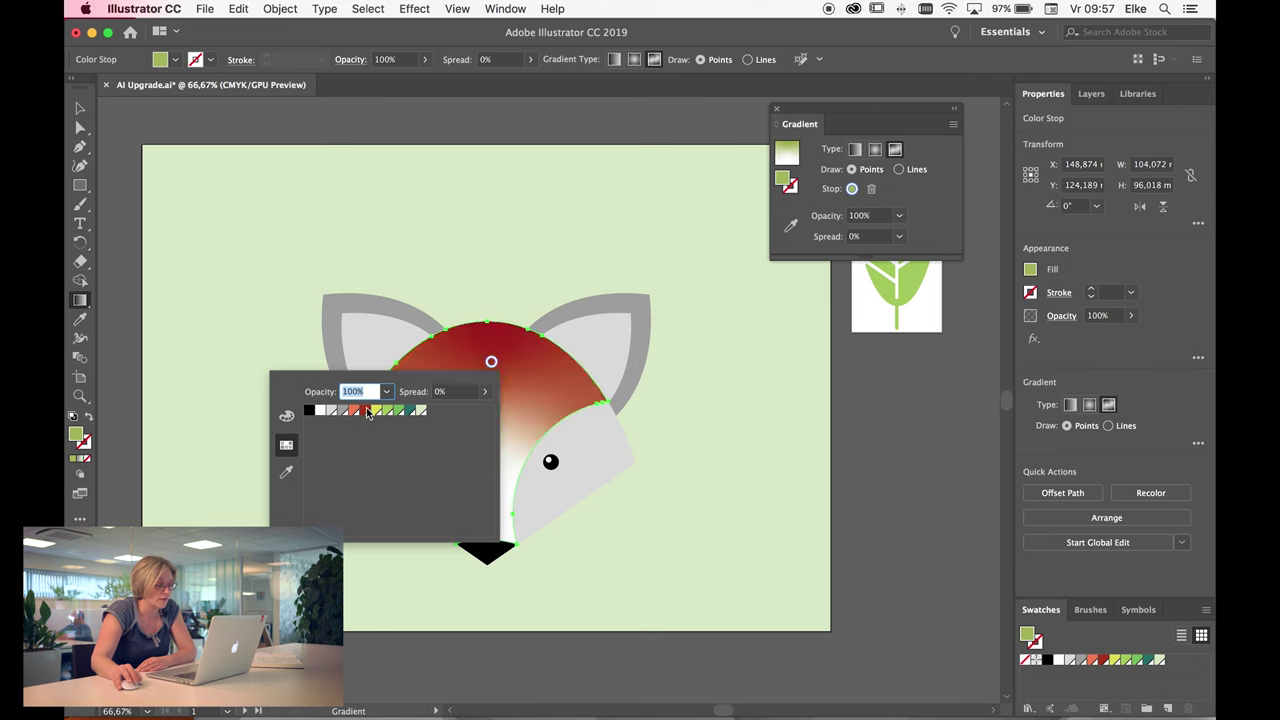
pyautogui.doubleClick(489, 457)
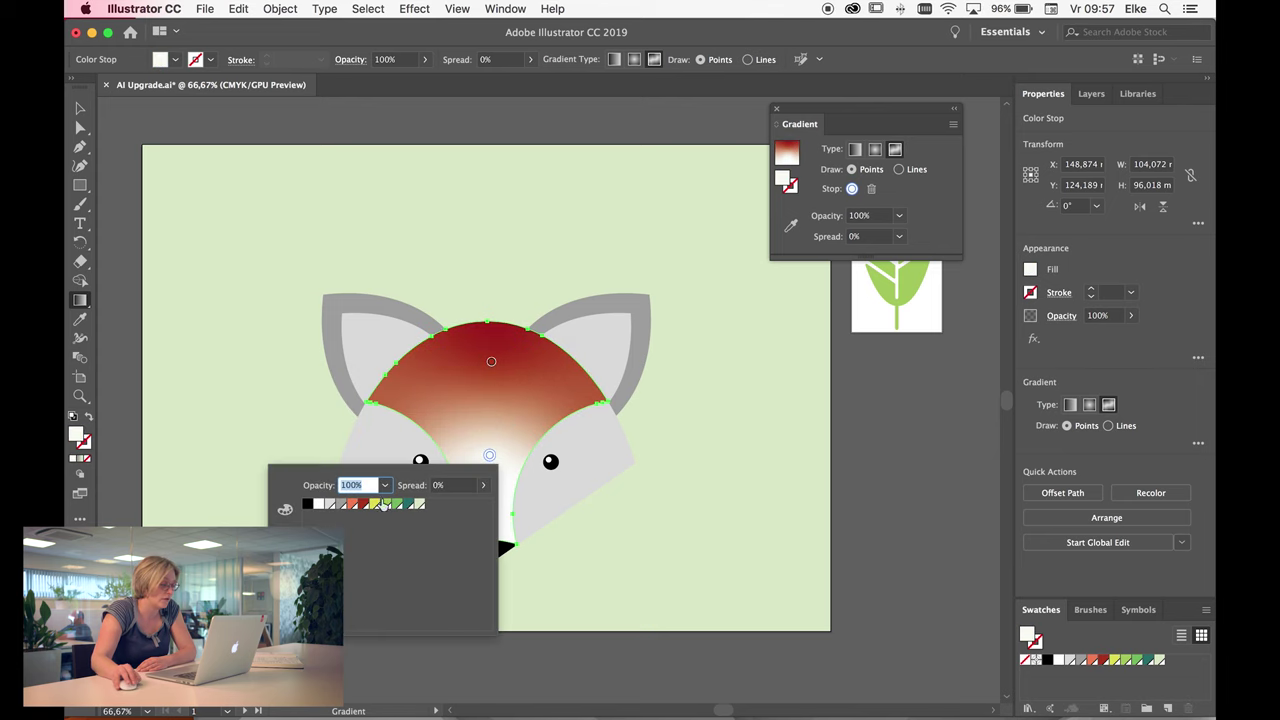
pyautogui.click(357, 506)
pyautogui.press('Escape')
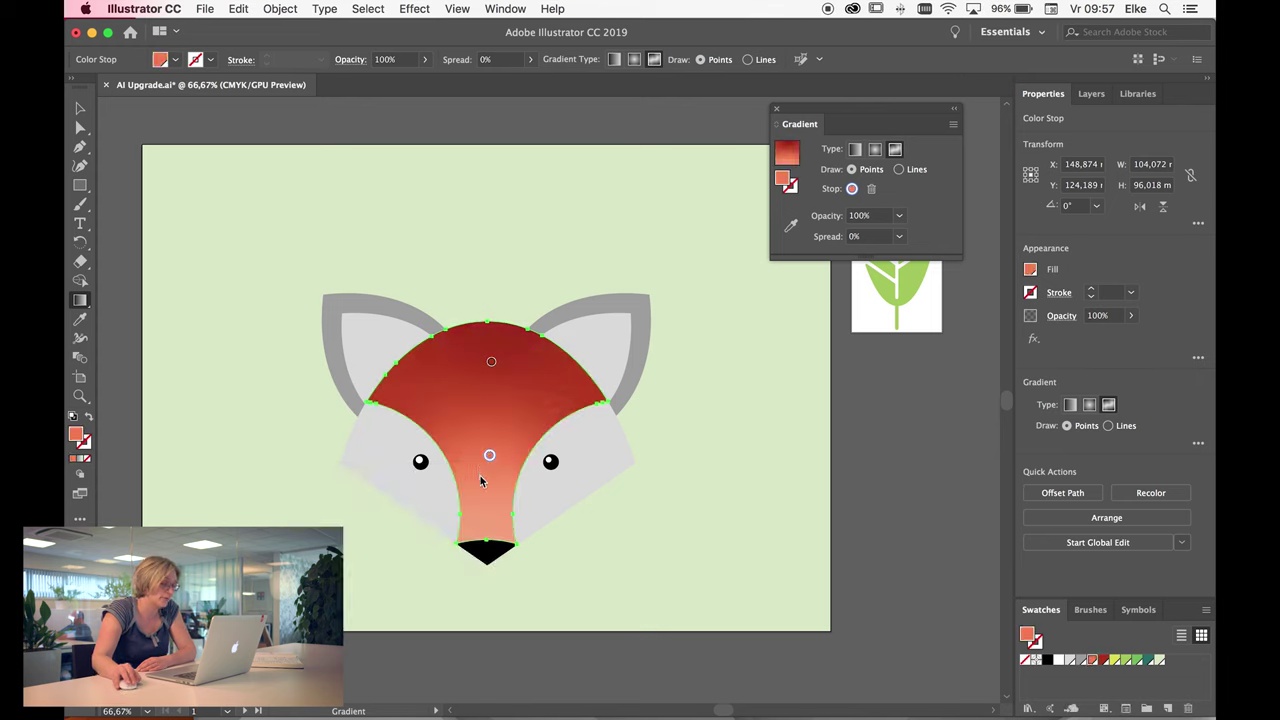
pyautogui.moveTo(489, 461); pyautogui.dragTo(489, 487)
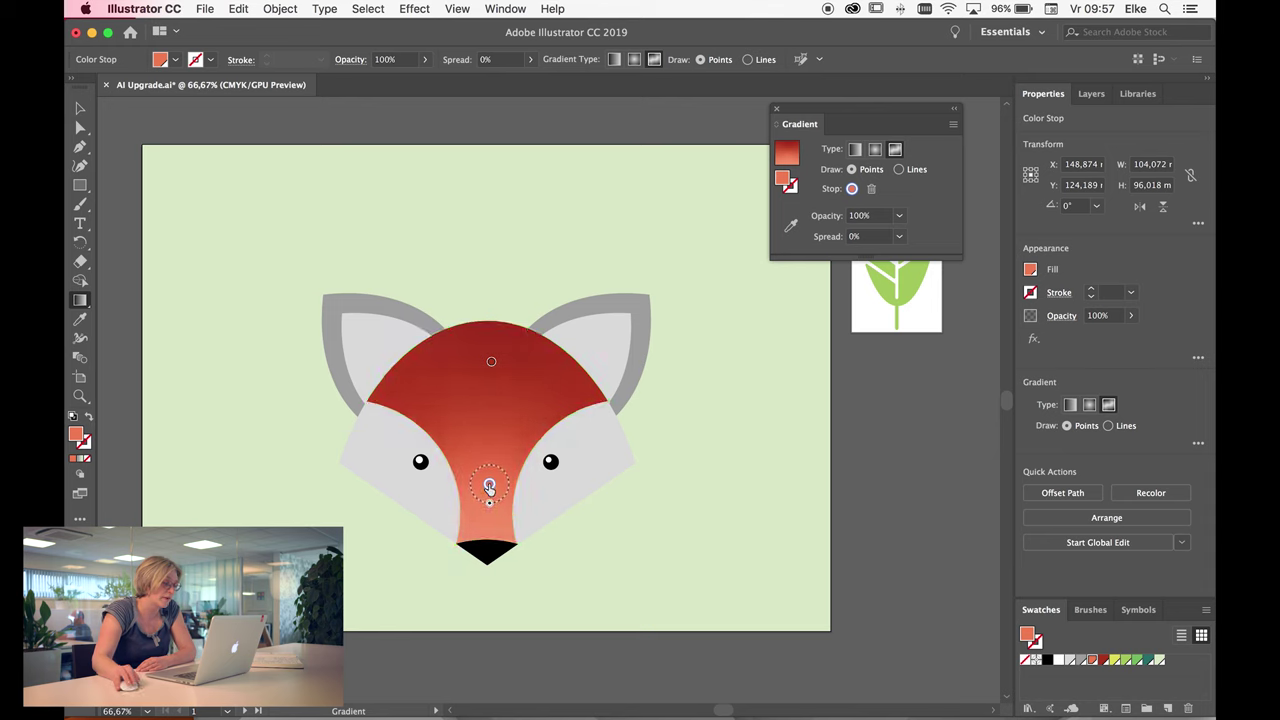
# Adjust the opacity of the top dark red colour point
pyautogui.click(491, 363)
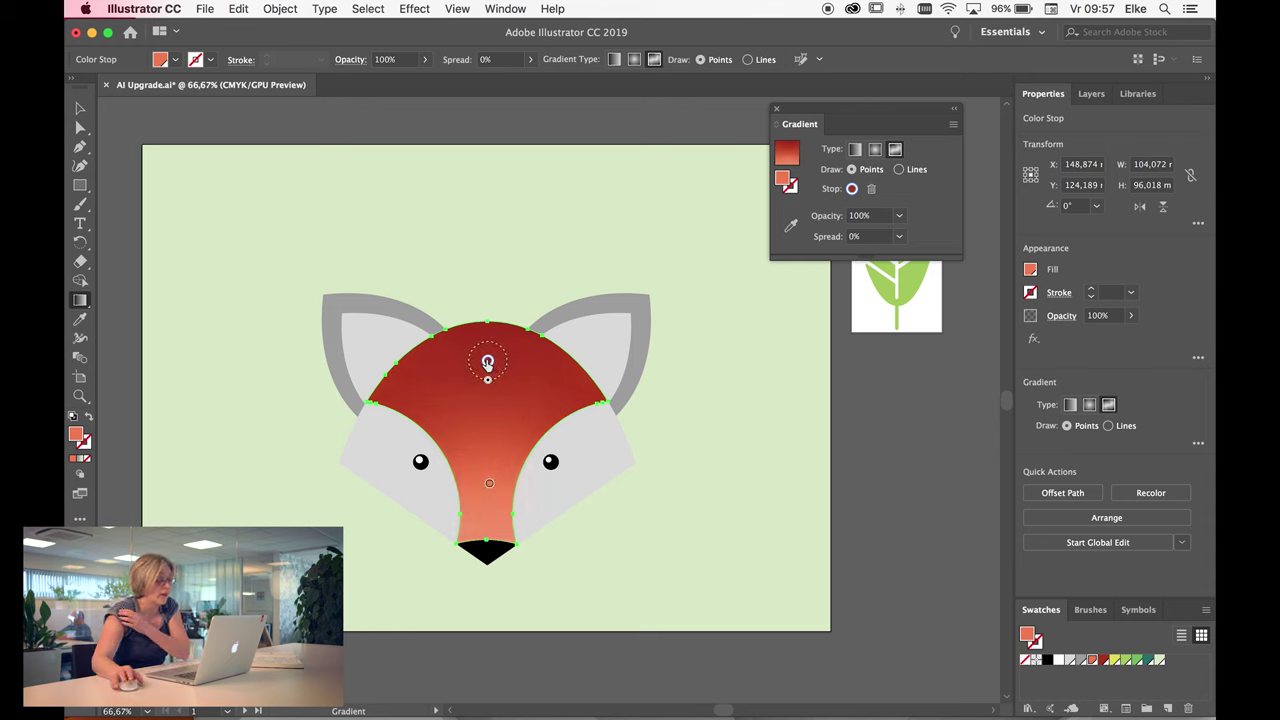
pyautogui.doubleClick(488, 362)
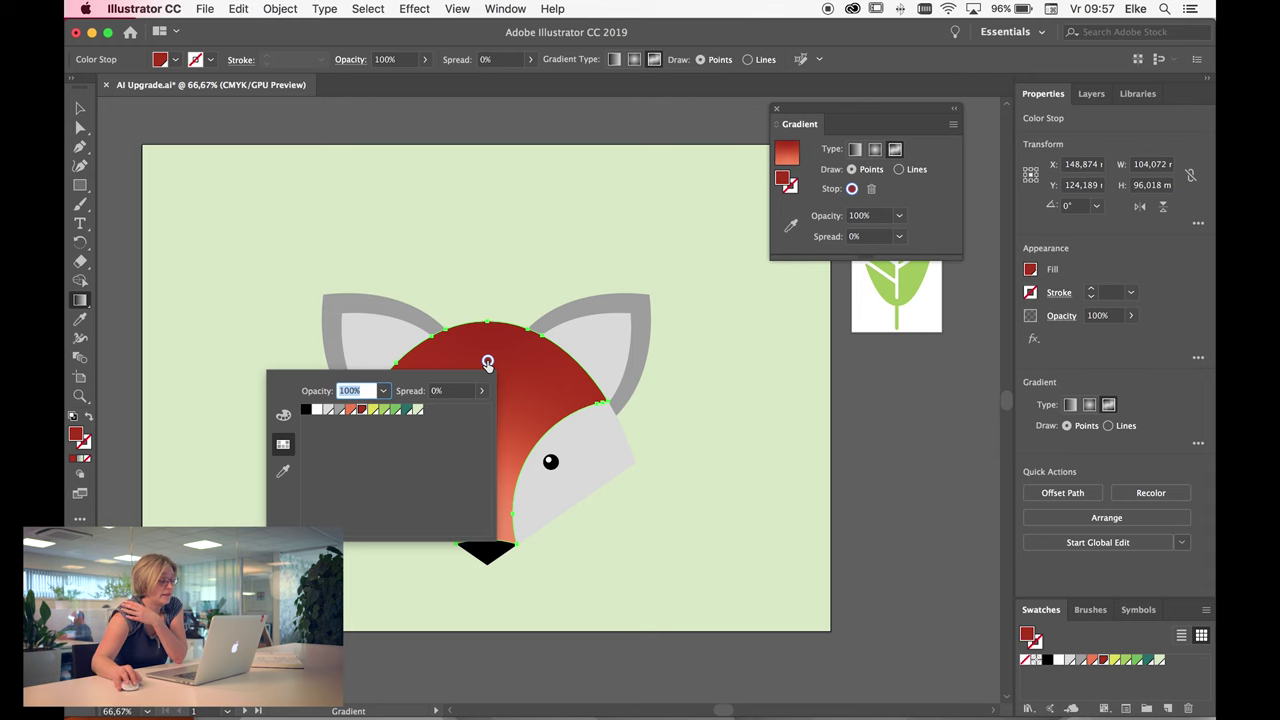
pyautogui.press('Tab')
pyautogui.click(355, 390)
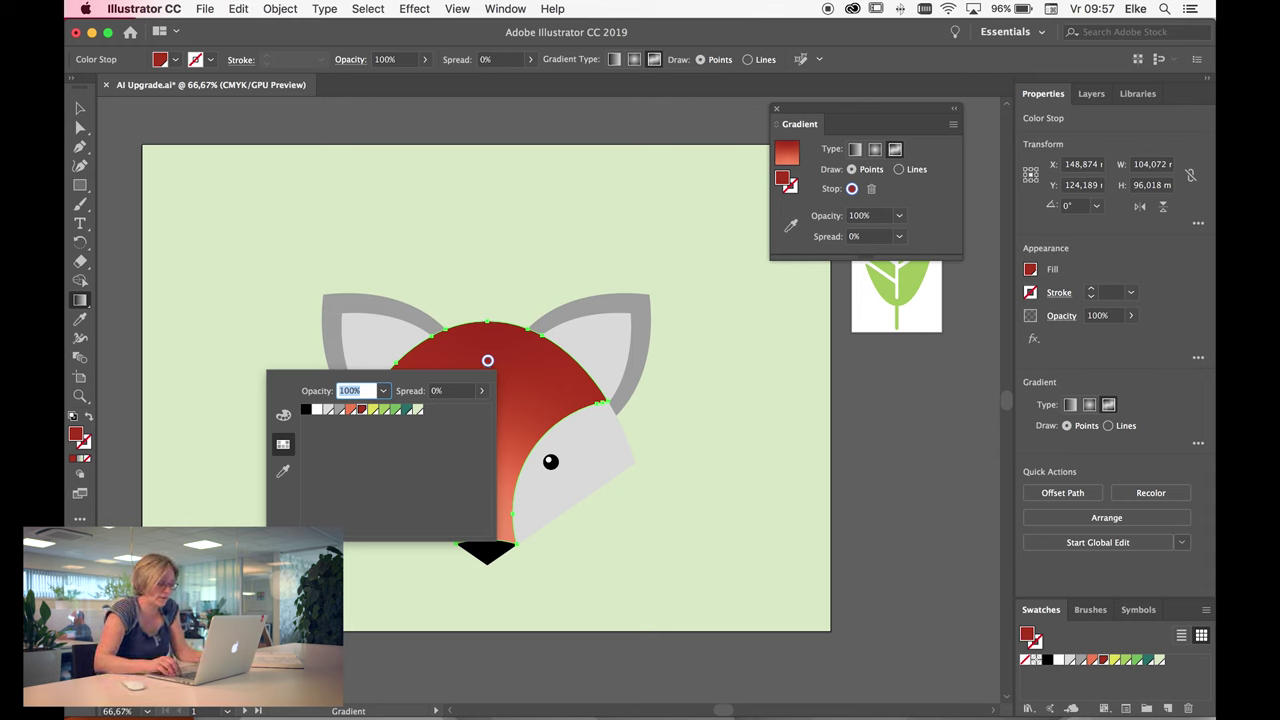
pyautogui.hotkey('shift', 'Down')
pyautogui.hotkey('shift', 'Down')
pyautogui.hotkey('shift', 'Down')
pyautogui.hotkey('shift', 'Down')
pyautogui.hotkey('shift', 'Down')
pyautogui.hotkey('shift', 'Up')
pyautogui.hotkey('shift', 'Up')
pyautogui.hotkey('shift', 'Up')
pyautogui.hotkey('shift', 'Up')
pyautogui.hotkey('shift', 'Up')
pyautogui.hotkey('shift', 'Up')
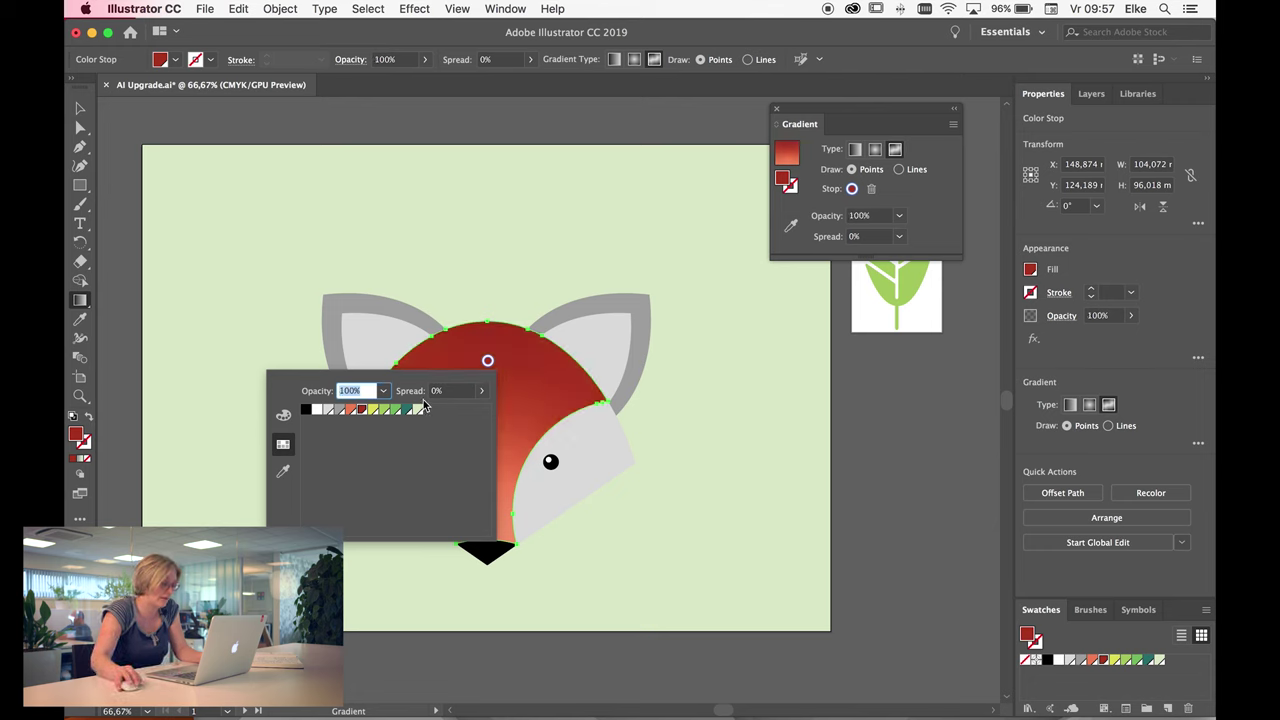
# Set the dark red point's spread to 80% and move the salmon point down toward the nose
pyautogui.click(438, 391)
pyautogui.hotkey('shift', 'Up')
pyautogui.hotkey('shift', 'Up')
pyautogui.hotkey('shift', 'Up')
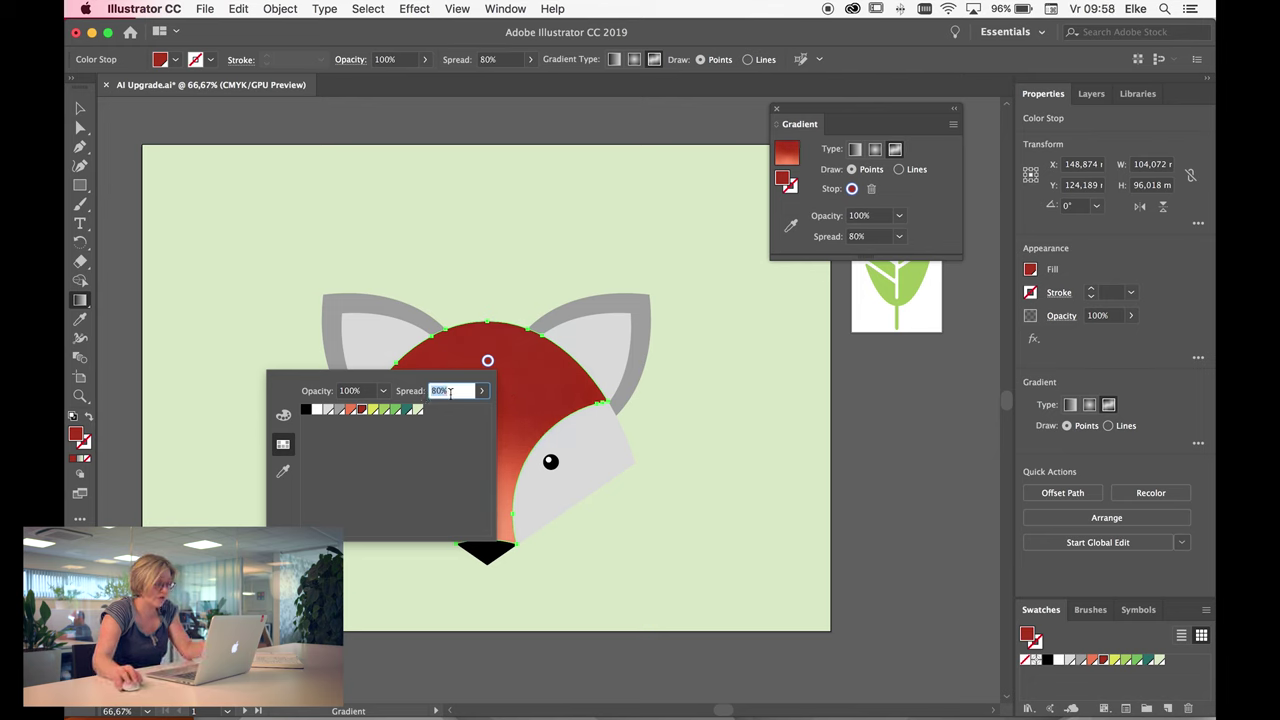
pyautogui.click(489, 364)
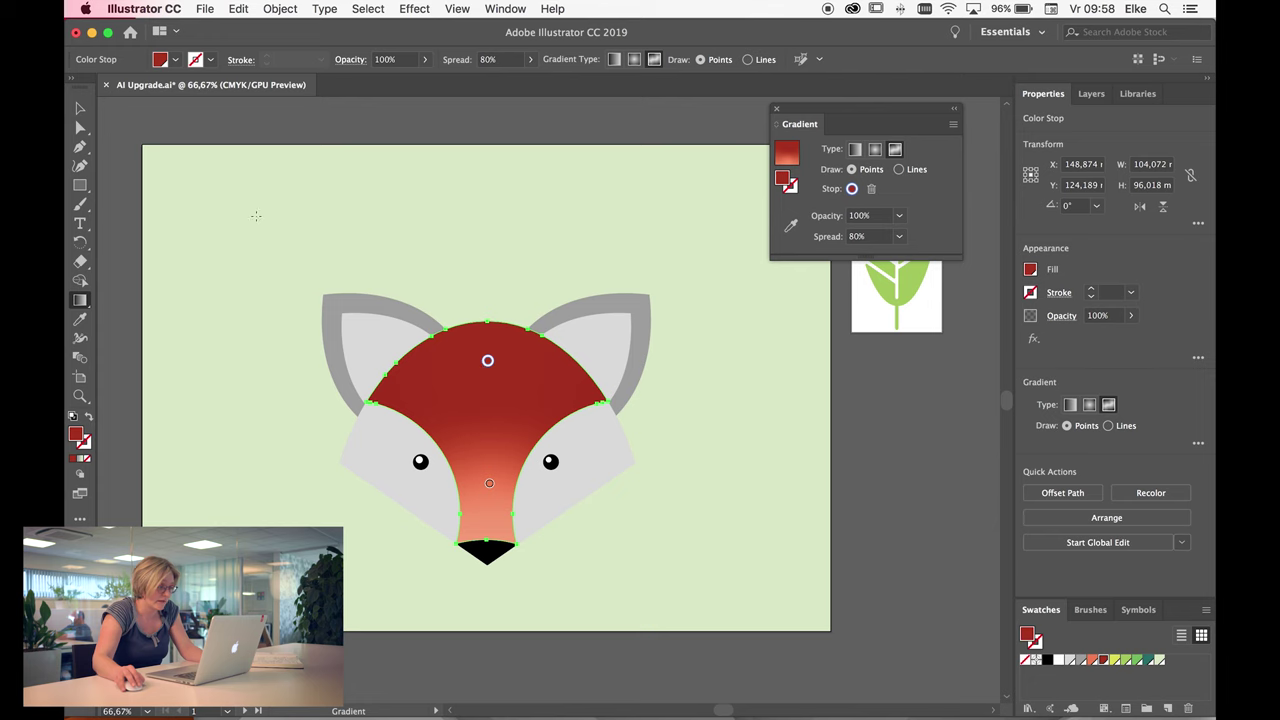
pyautogui.moveTo(487, 391); pyautogui.dragTo(487, 380)
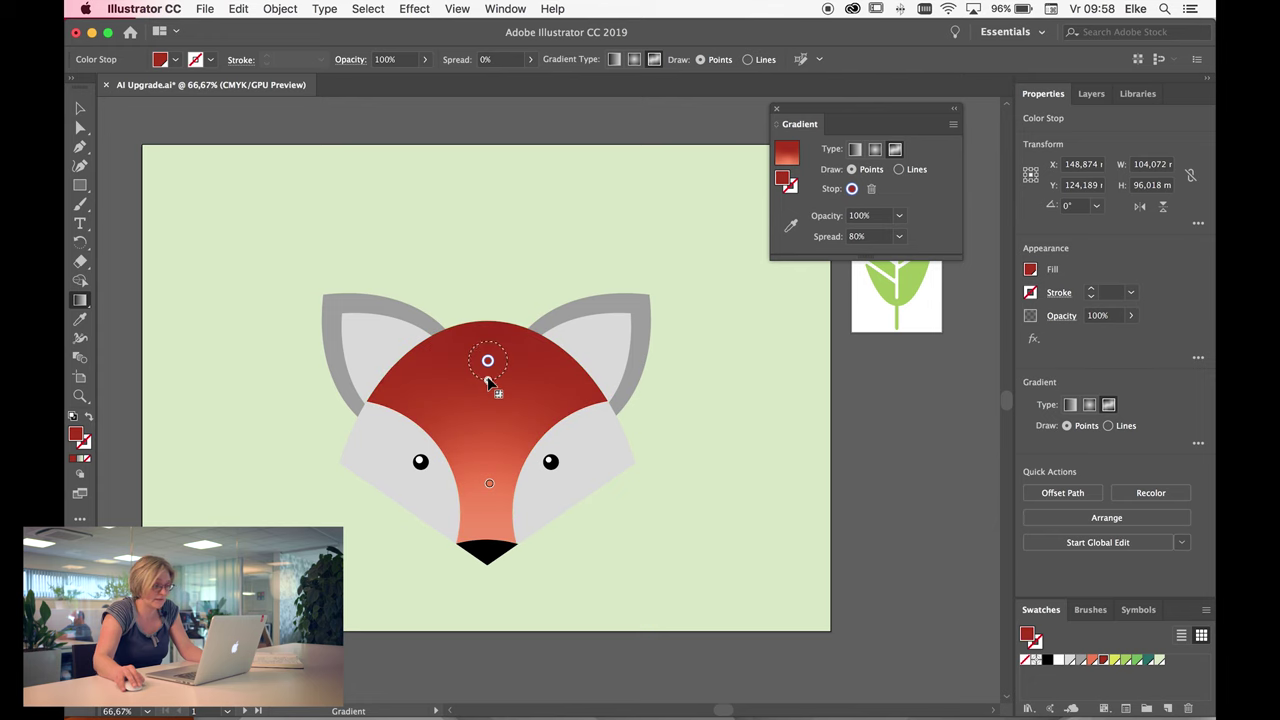
pyautogui.moveTo(489, 385); pyautogui.dragTo(490, 397)
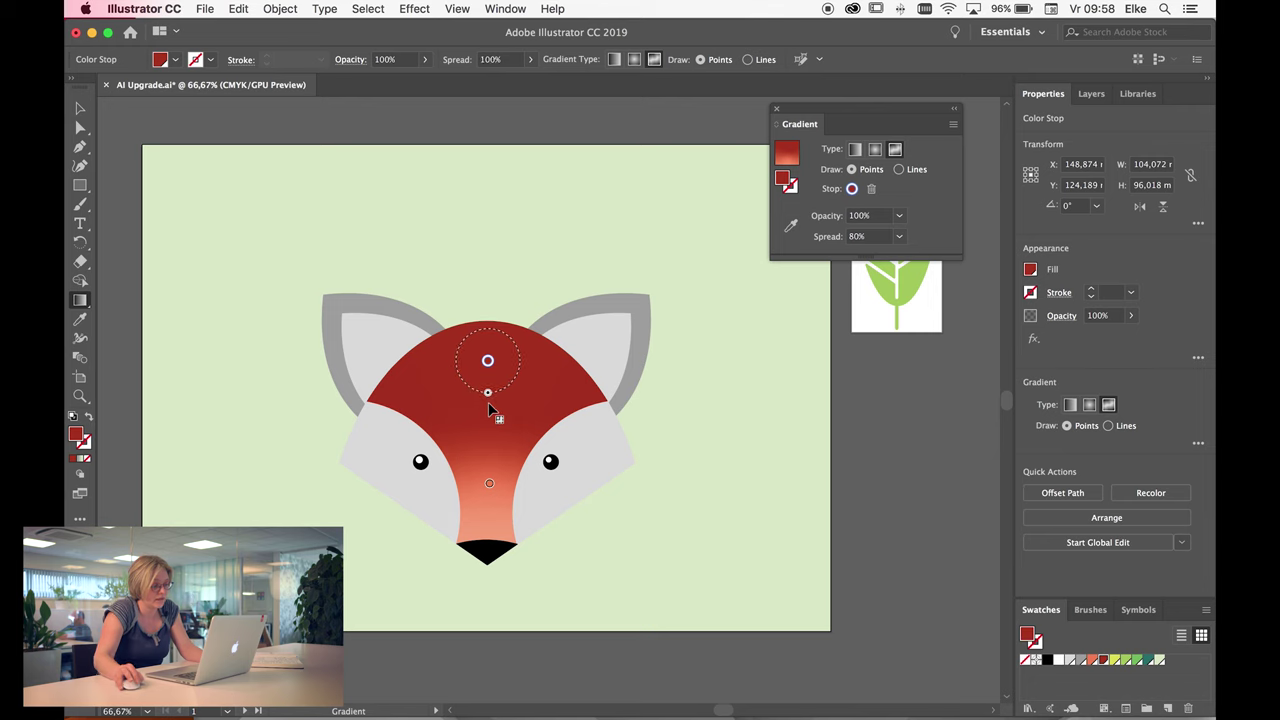
pyautogui.click(489, 487)
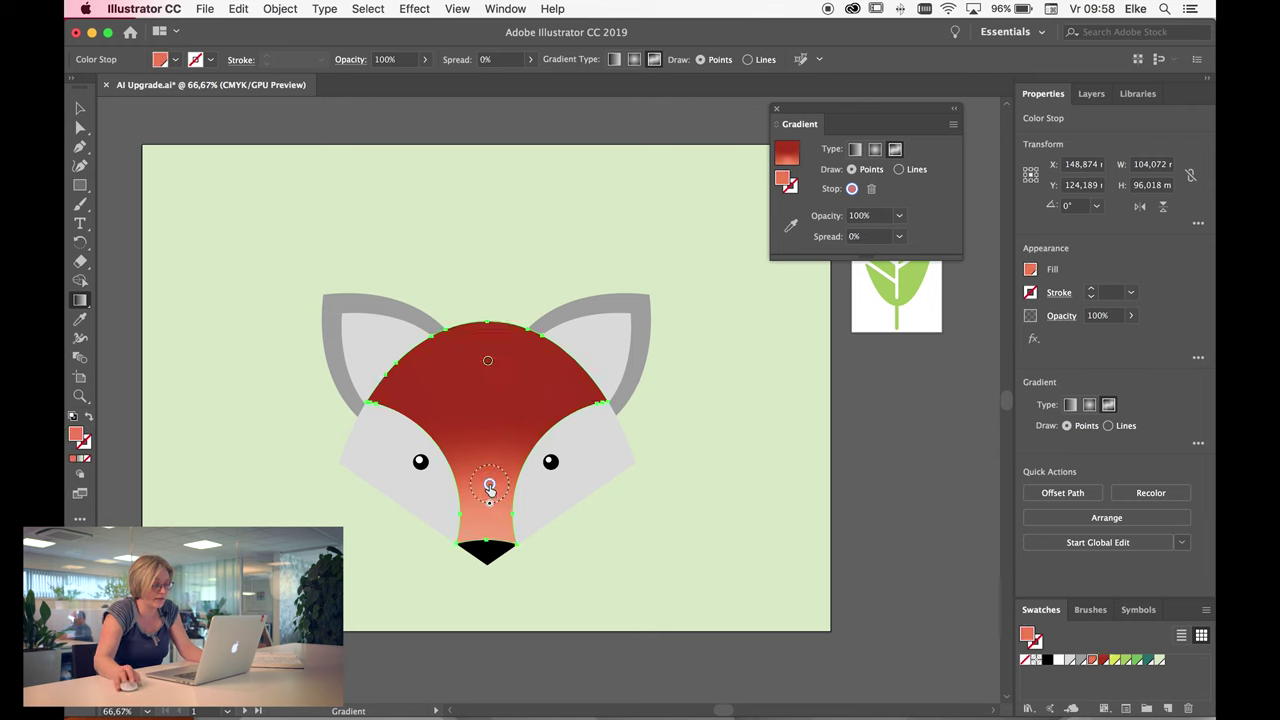
pyautogui.moveTo(489, 487); pyautogui.dragTo(486, 498)
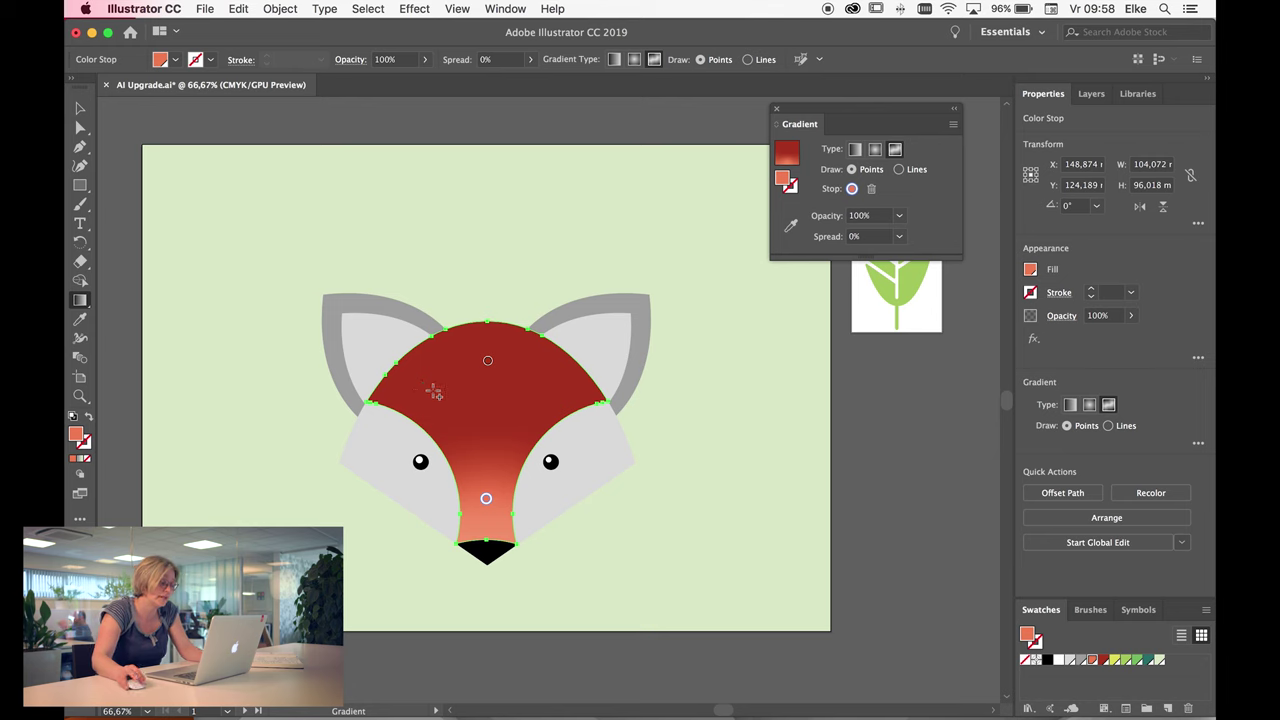
pyautogui.click(434, 390)
pyautogui.doubleClick(434, 390)
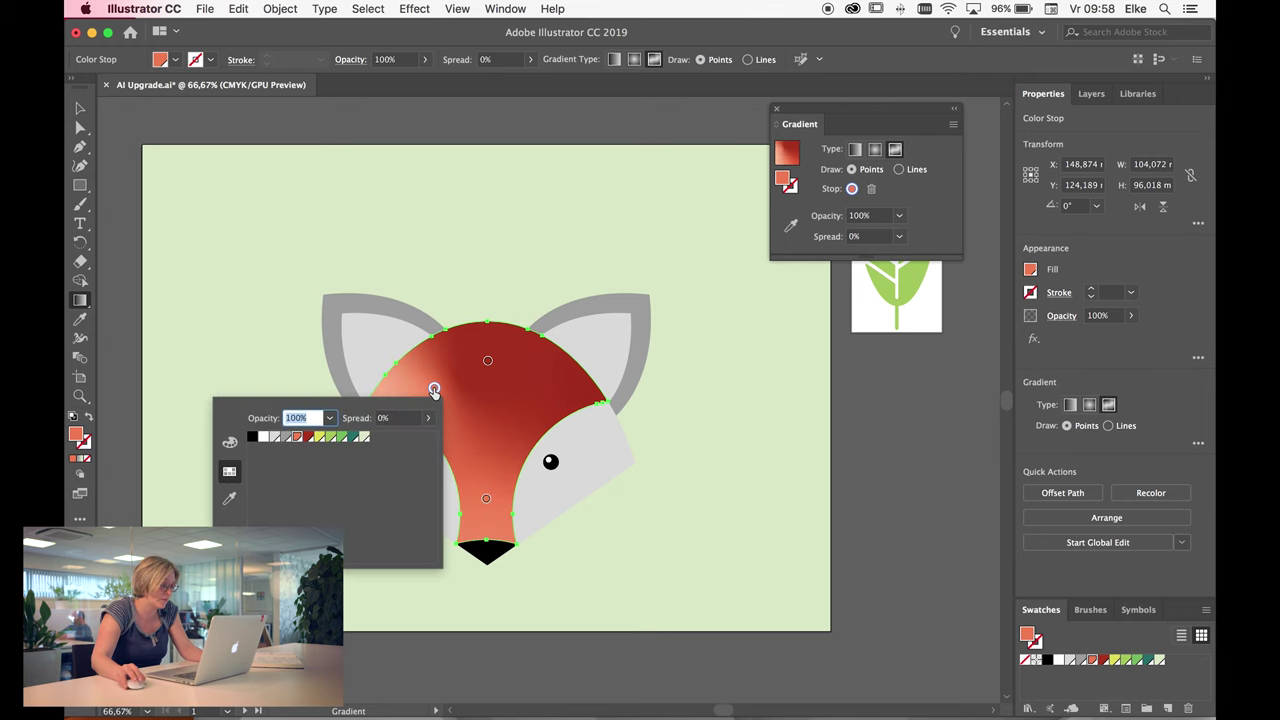
pyautogui.click(366, 439)
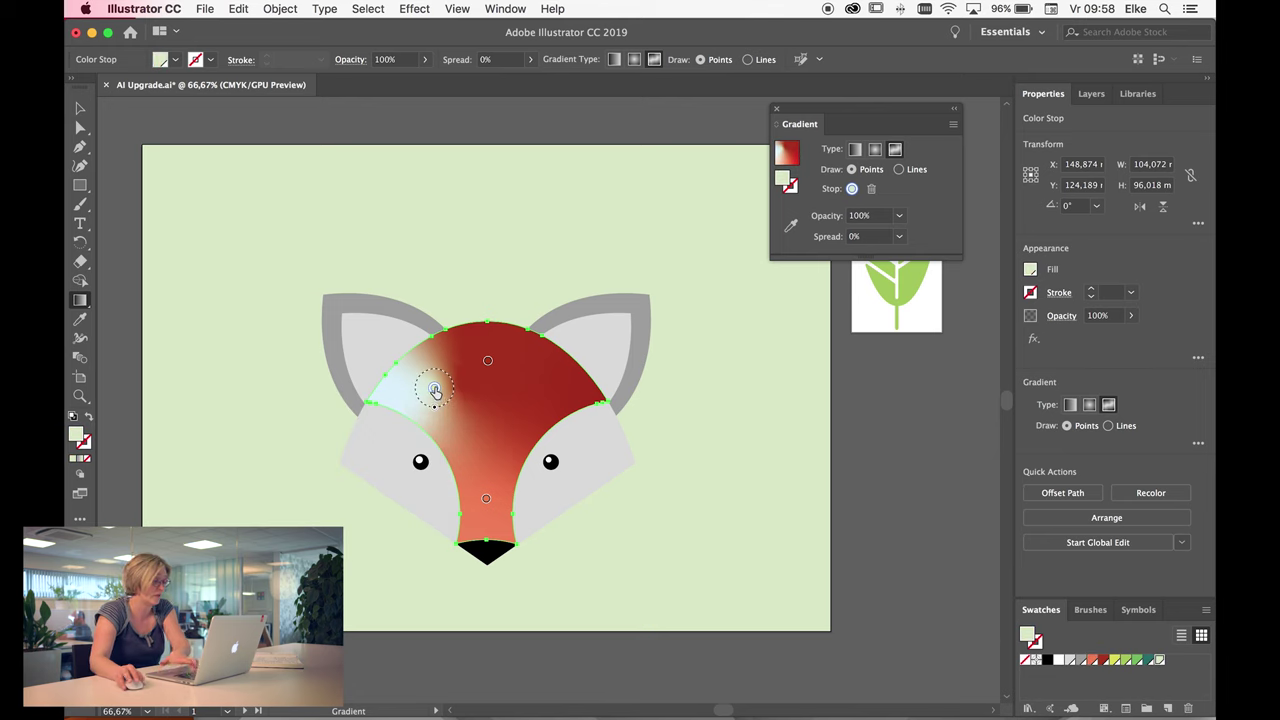
pyautogui.press('Delete')
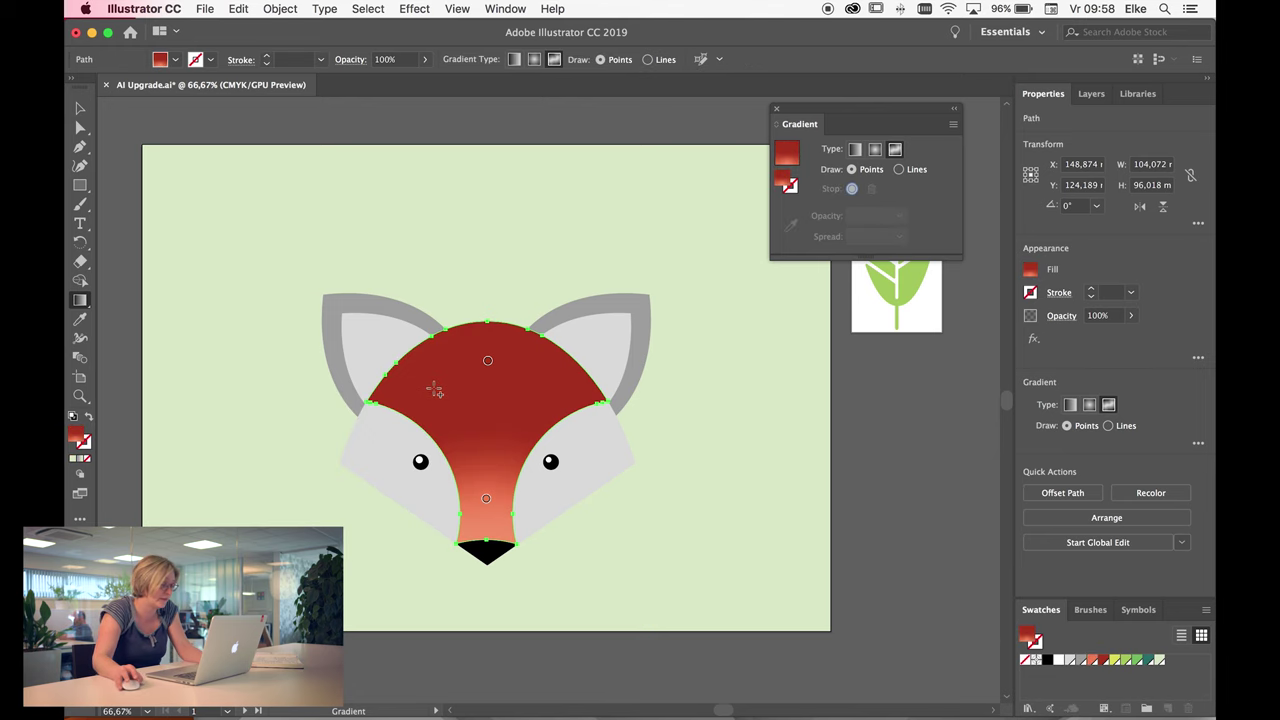
pyautogui.click(540, 395)
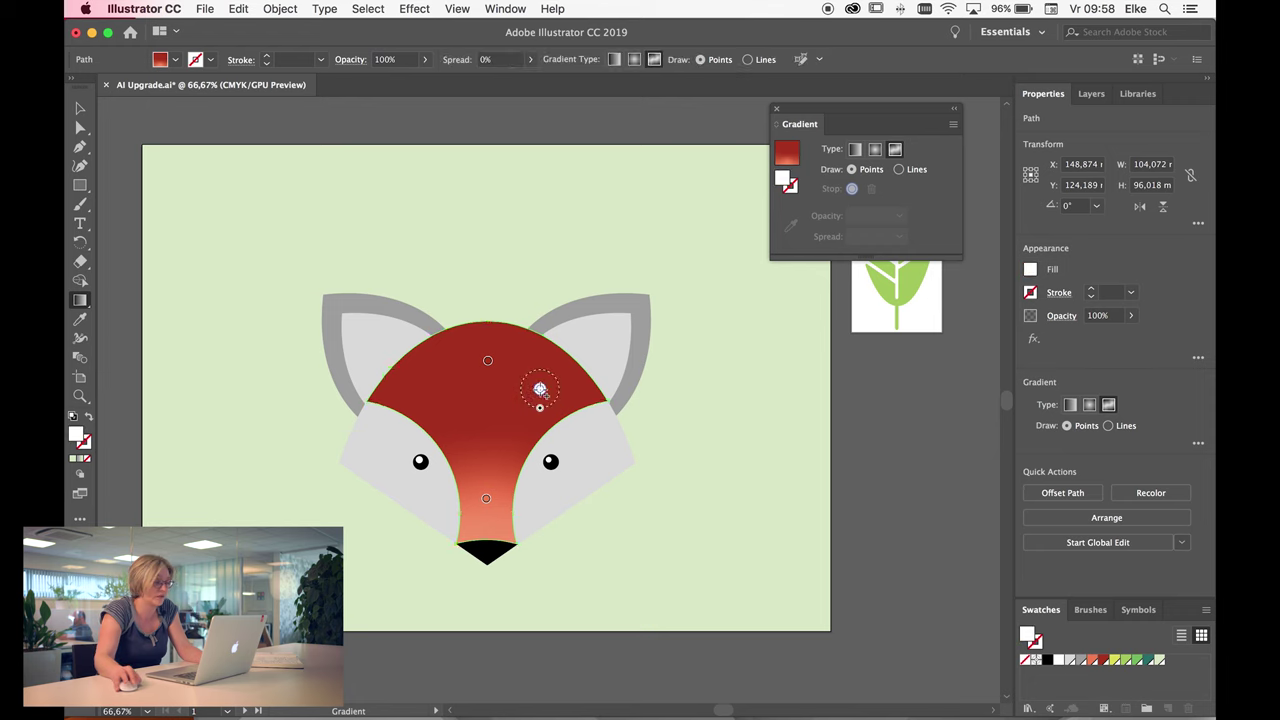
pyautogui.moveTo(540, 395)
pyautogui.mouseDown()
pyautogui.moveTo(585, 307)
pyautogui.moveTo(590, 320)
pyautogui.mouseUp()
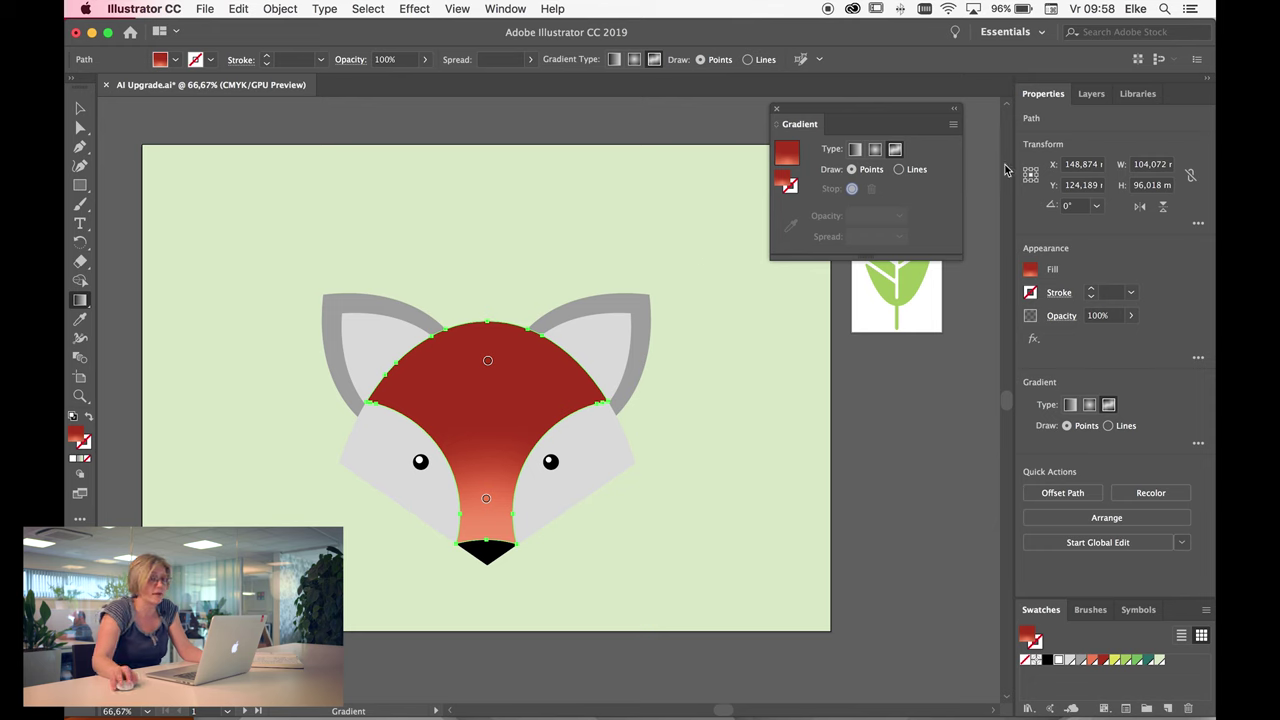
# Finish the head gradient and apply a freeform gradient in Lines mode to the left cheek
pyautogui.click(900, 171)
pyautogui.click(82, 110)
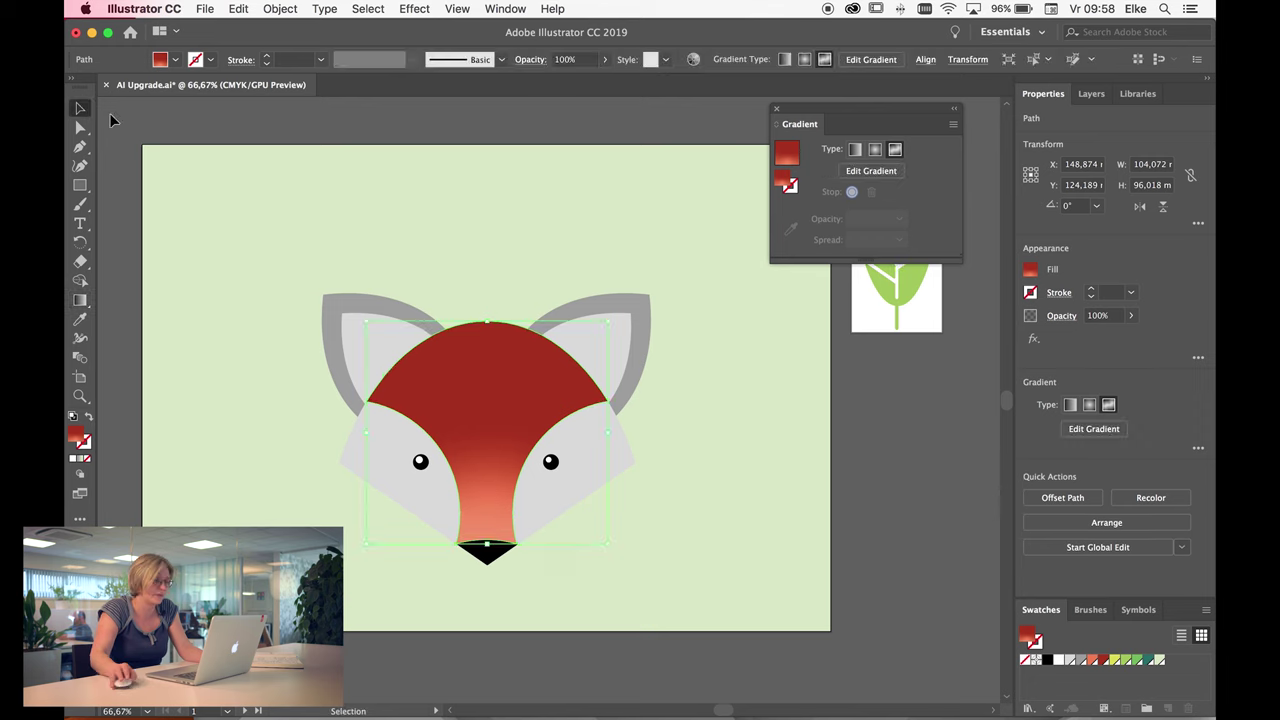
pyautogui.click(352, 455)
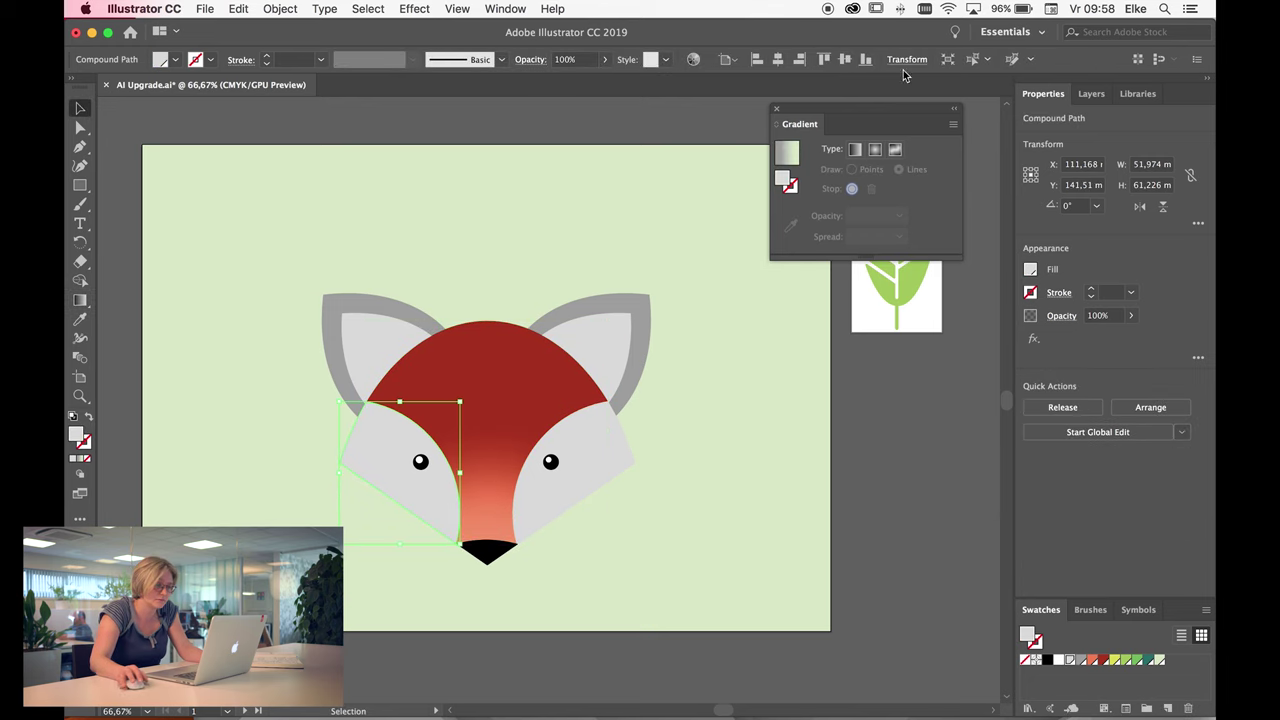
pyautogui.click(897, 149)
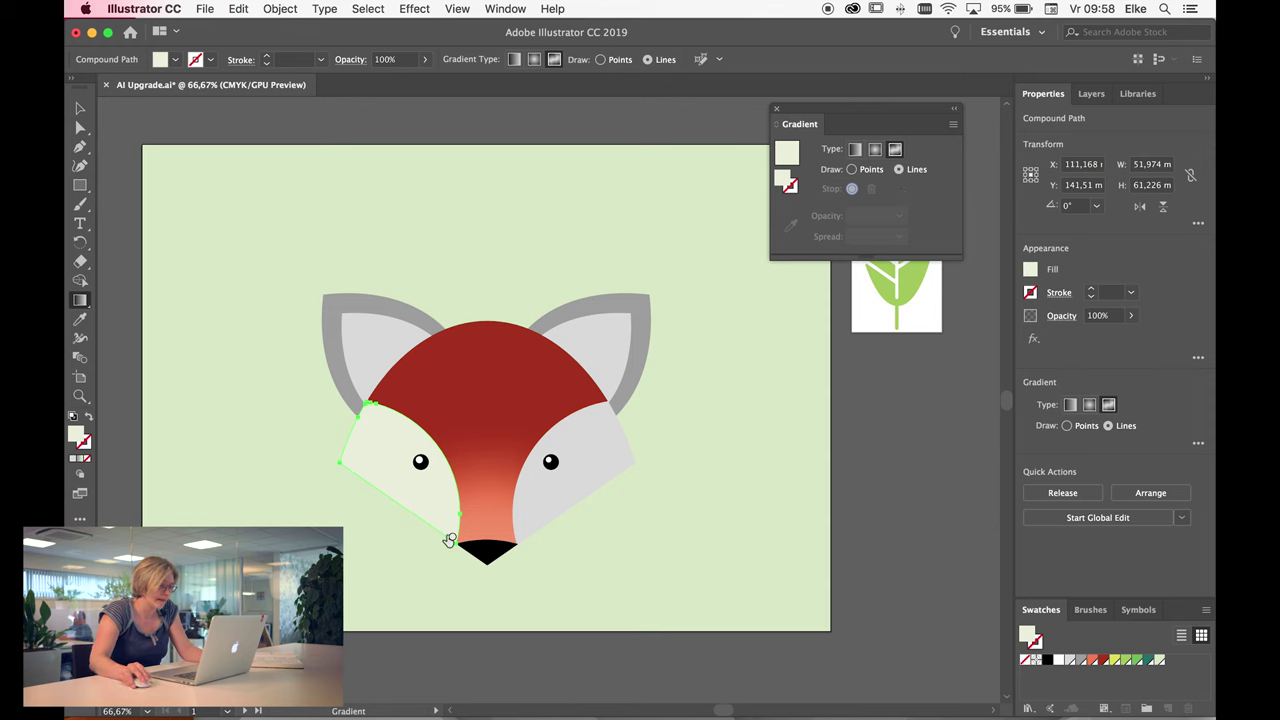
# Draw a closed loop of colour stops along the left cheek's edge
pyautogui.click(451, 538)
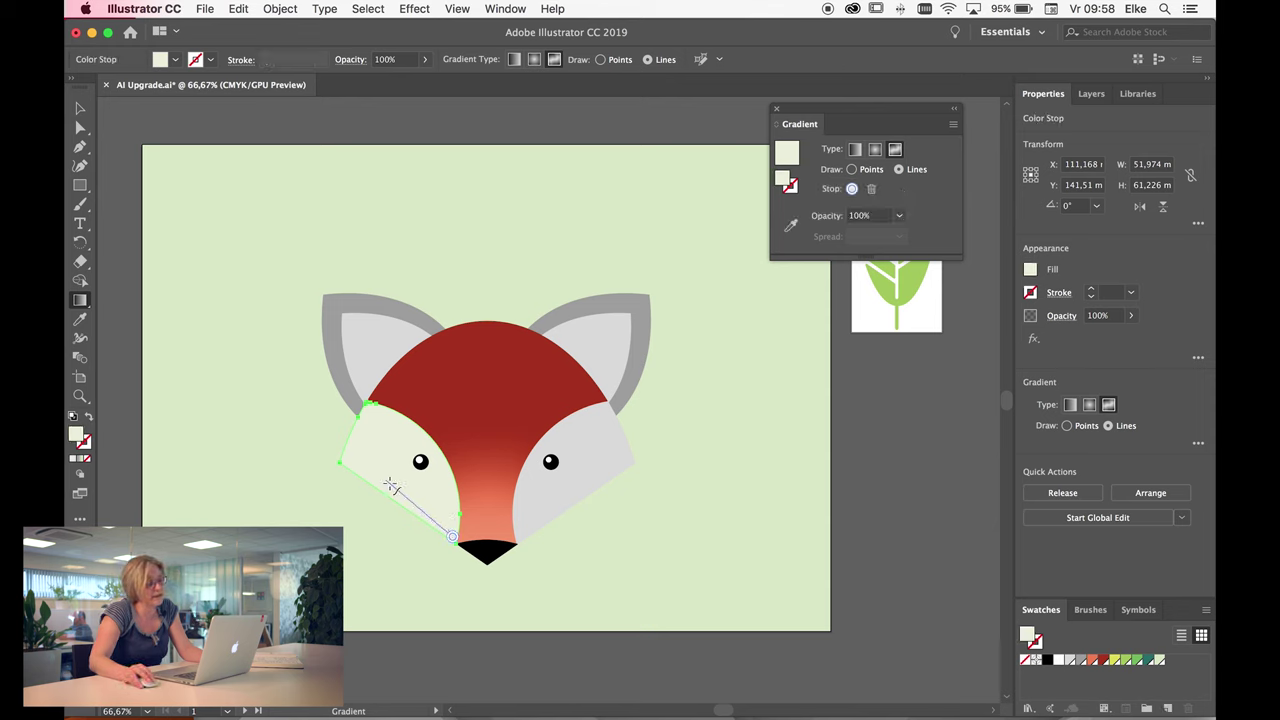
pyautogui.click(347, 461)
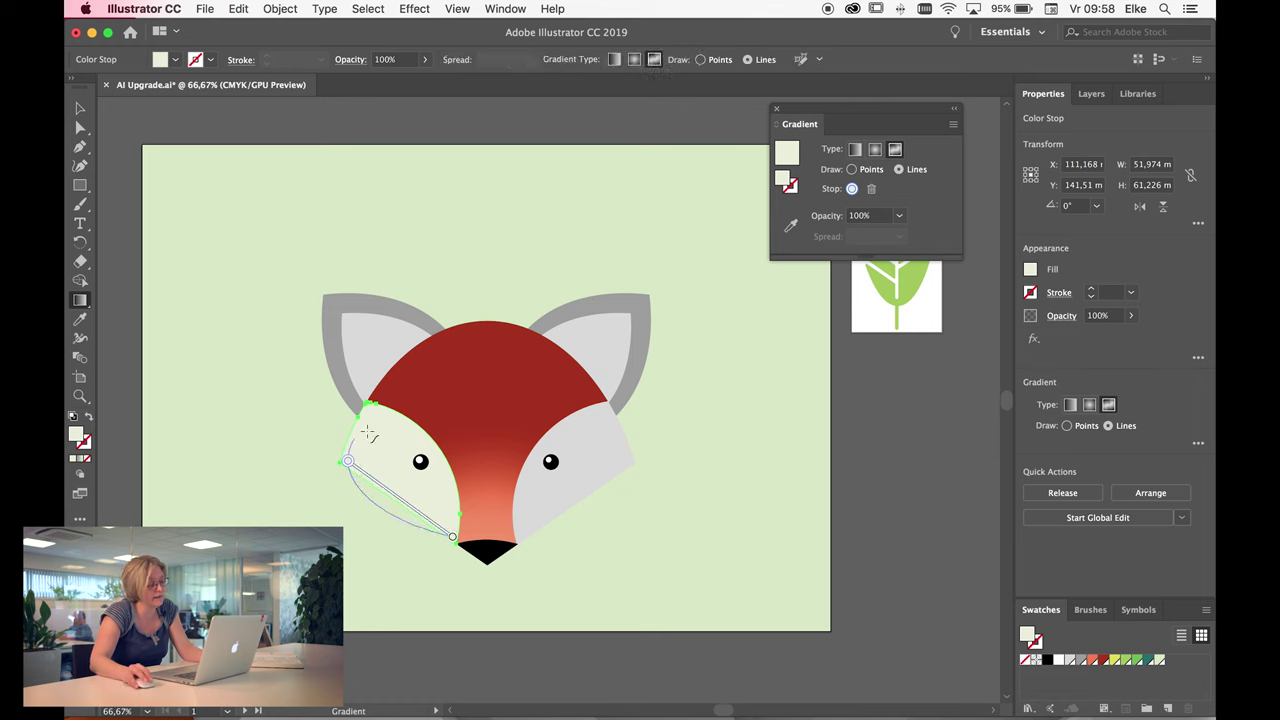
pyautogui.click(370, 410)
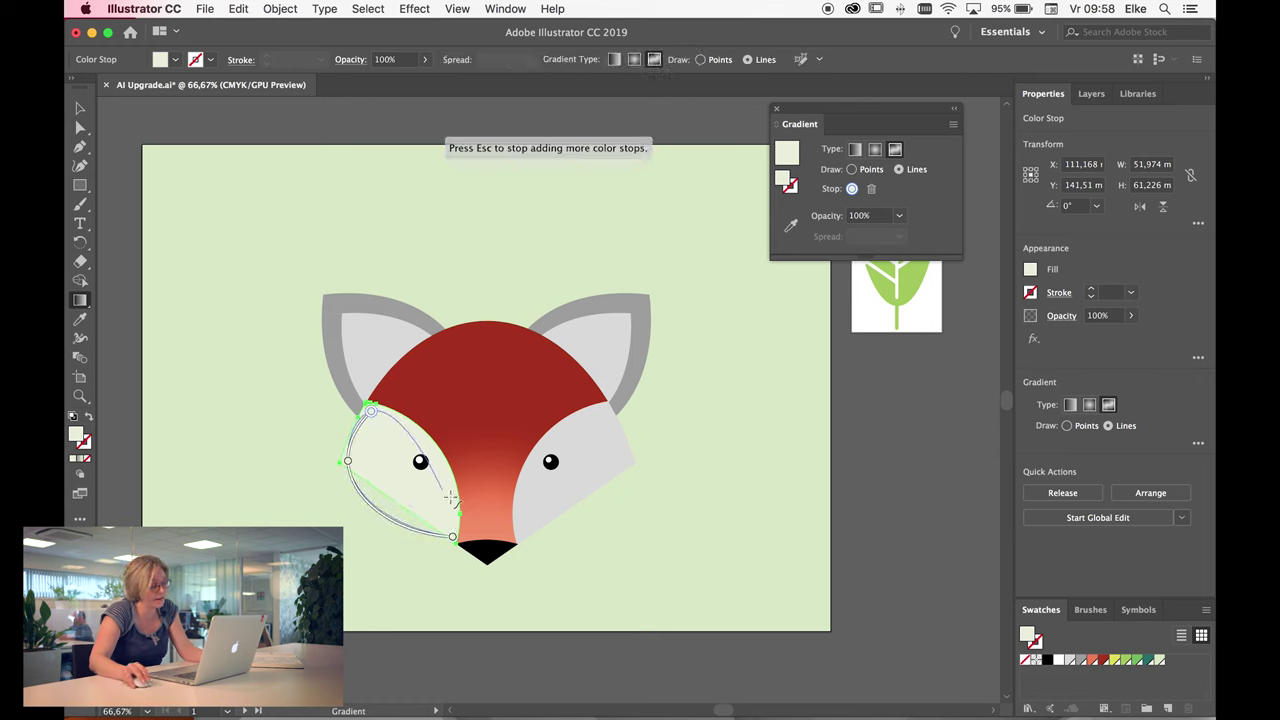
pyautogui.click(443, 474)
pyautogui.click(452, 537)
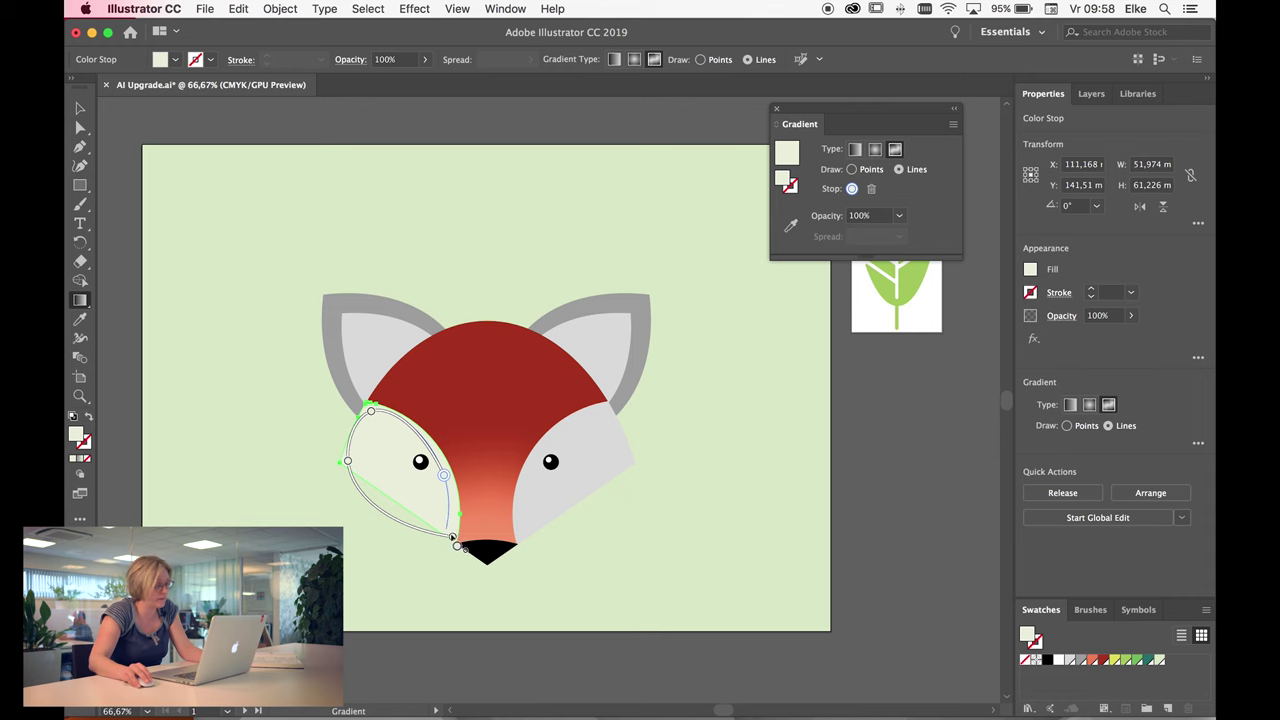
pyautogui.press('Escape')
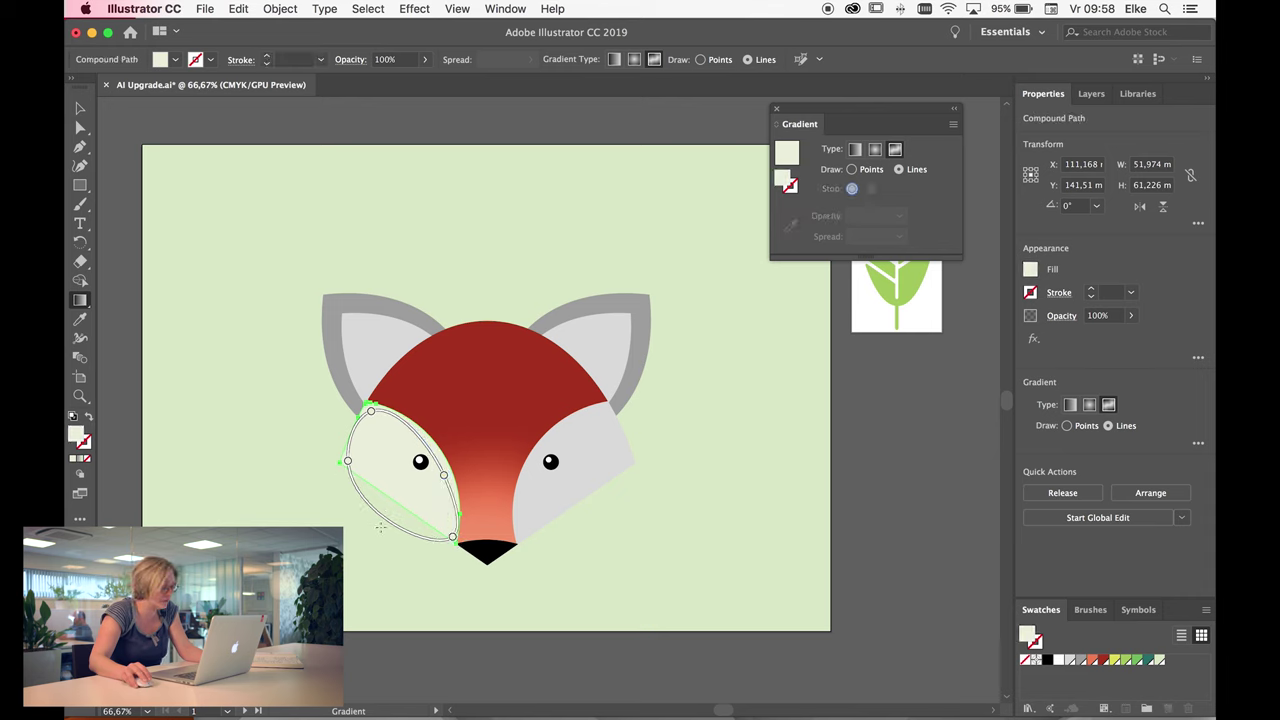
pyautogui.click(379, 515)
# Curve the lower stop inward and colour the lower, left and top cheek stops red
pyautogui.moveTo(380, 520)
pyautogui.mouseDown()
pyautogui.moveTo(398, 481)
pyautogui.moveTo(357, 461)
pyautogui.moveTo(400, 498)
pyautogui.mouseUp()
pyautogui.doubleClick(400, 497)
pyautogui.click(367, 437)
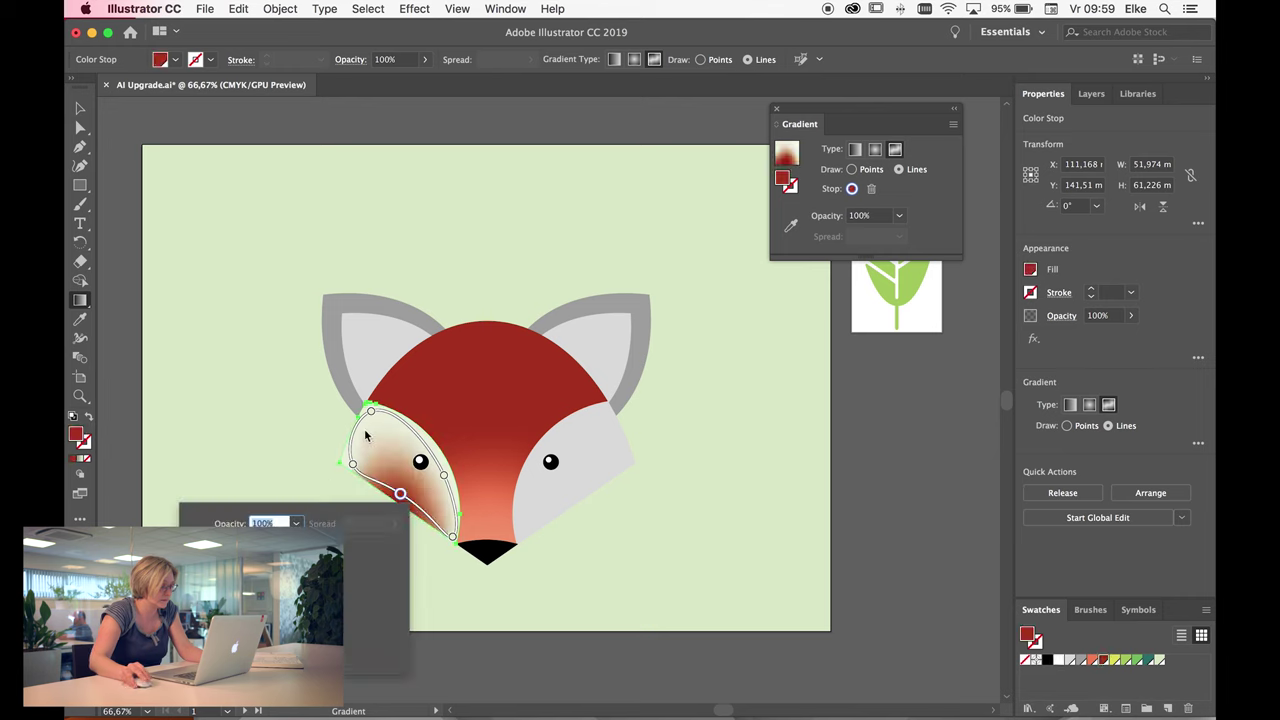
pyautogui.doubleClick(352, 467)
pyautogui.click(253, 515)
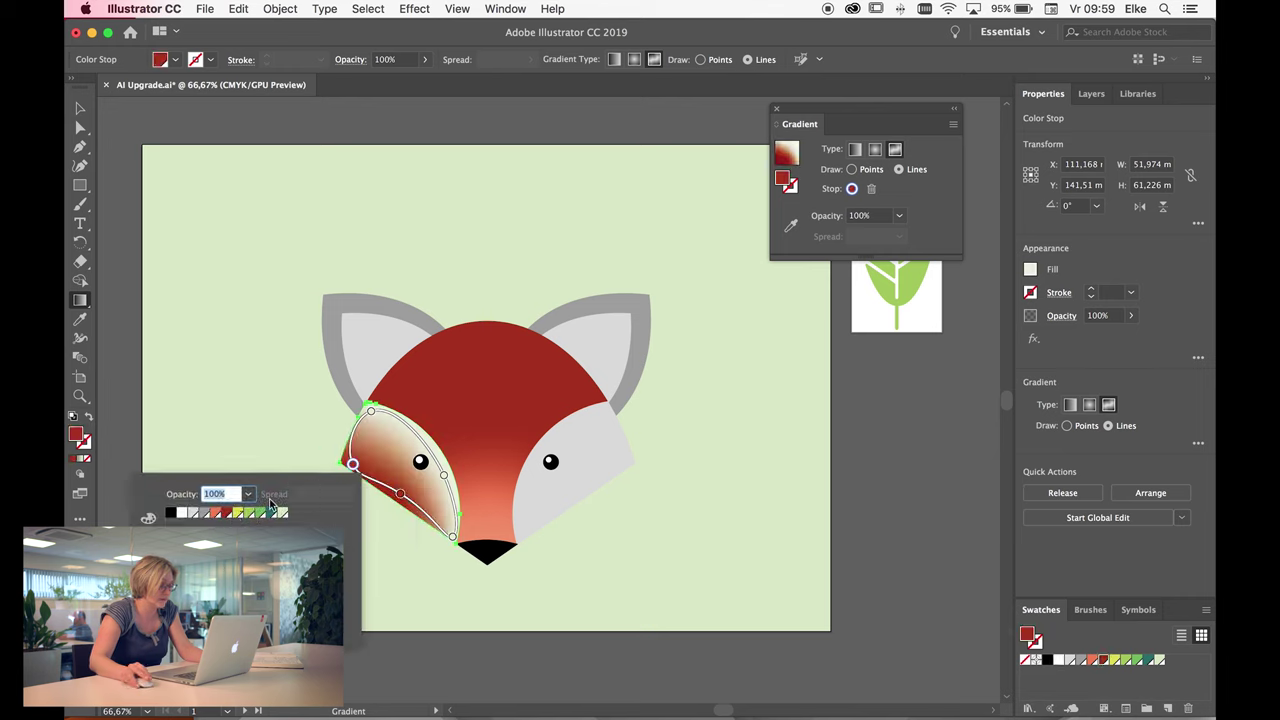
pyautogui.doubleClick(370, 410)
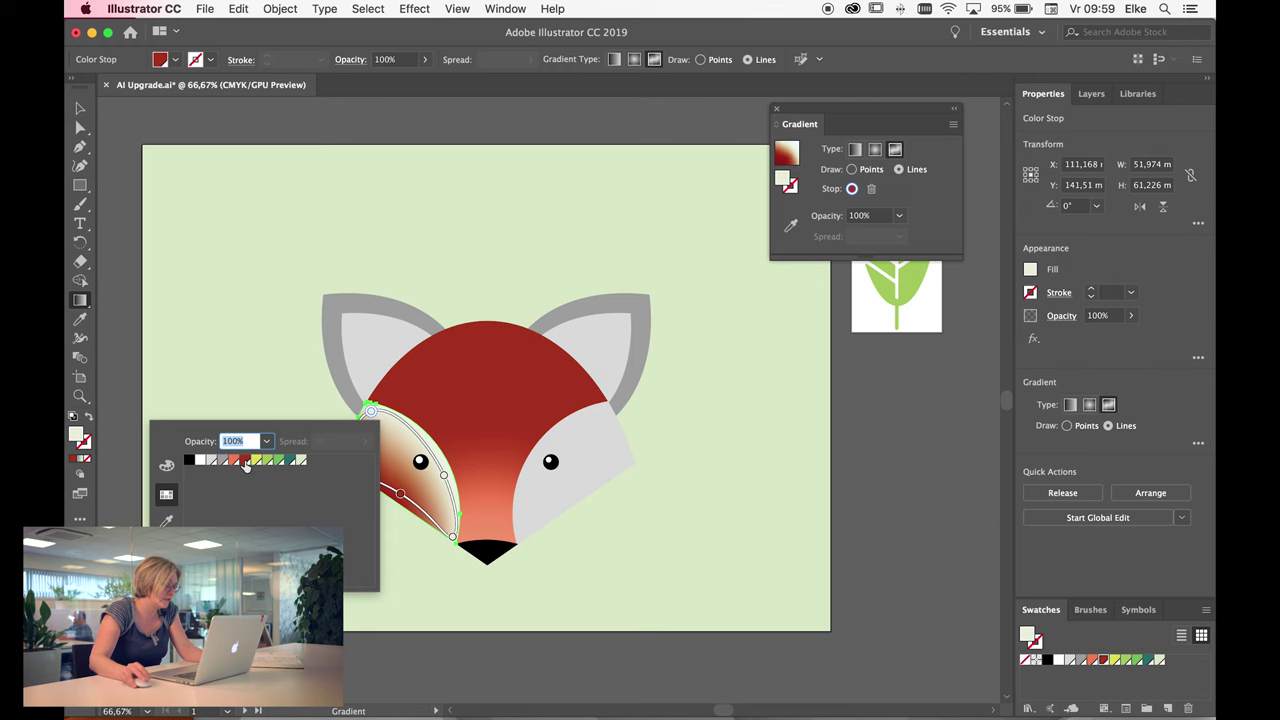
pyautogui.click(243, 461)
# Colour the lower-right and bottom stops dark red and begin an inner stop line
pyautogui.doubleClick(437, 478)
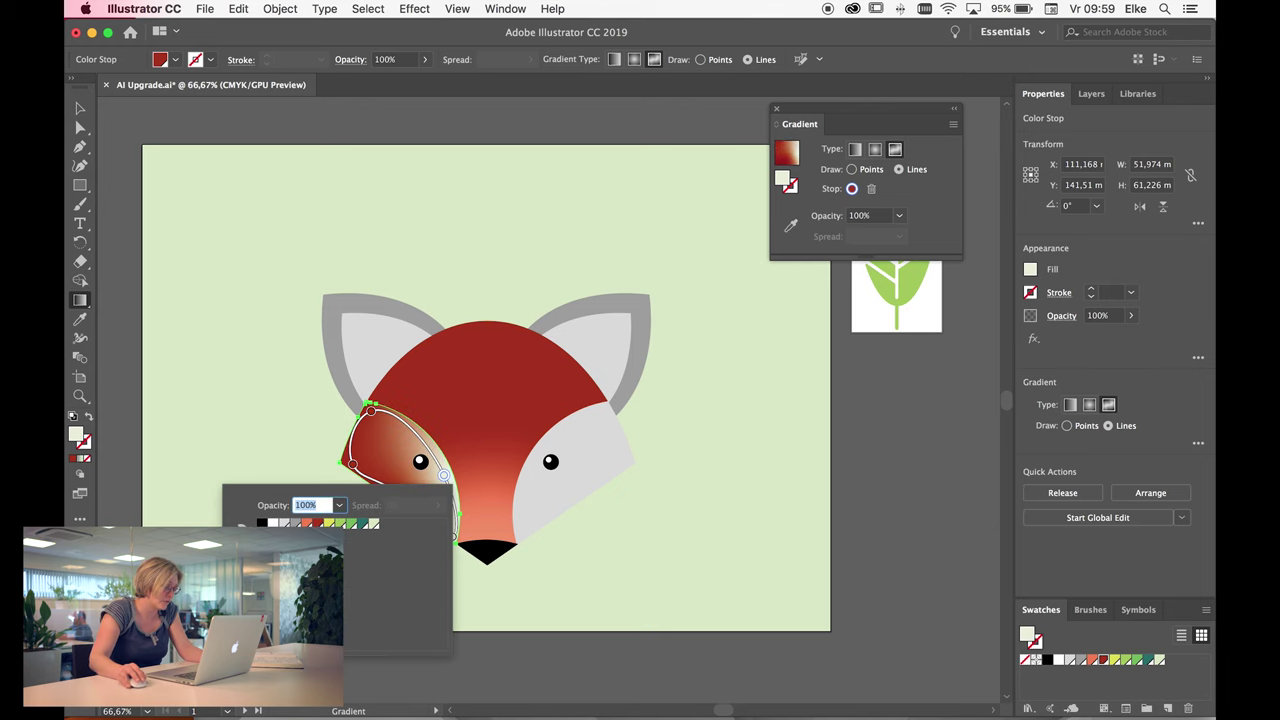
pyautogui.click(317, 523)
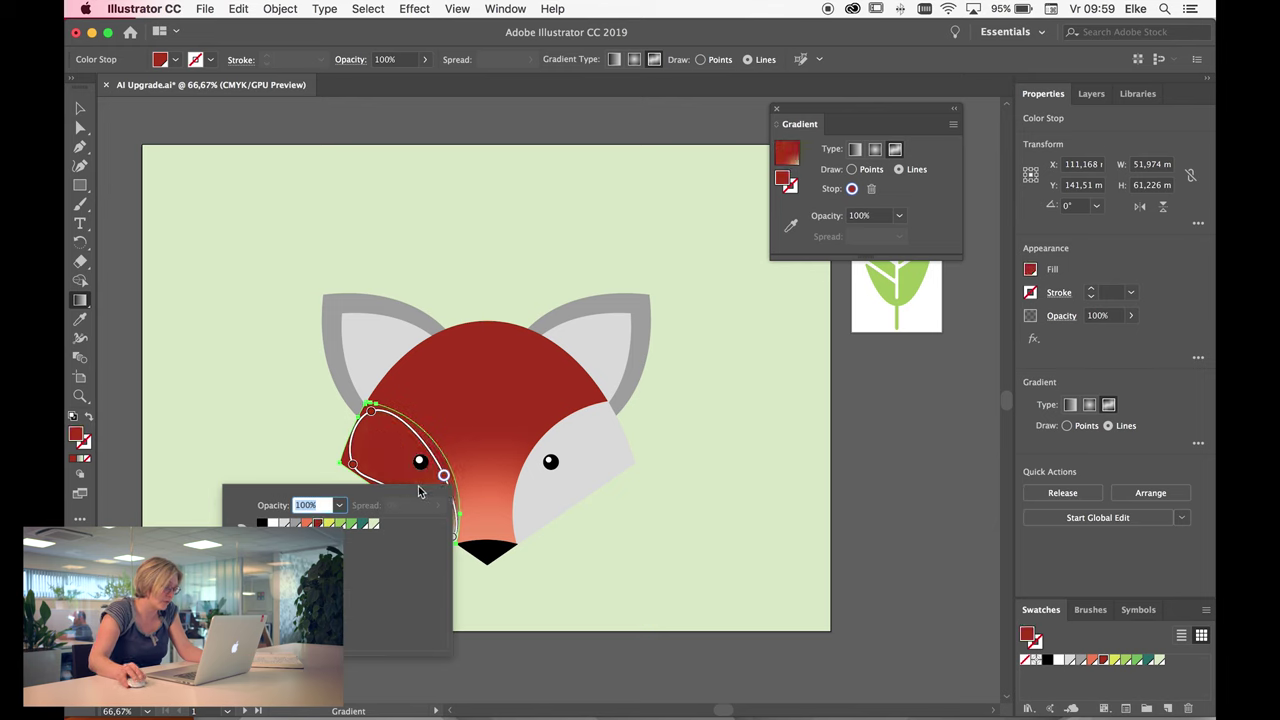
pyautogui.doubleClick(450, 537)
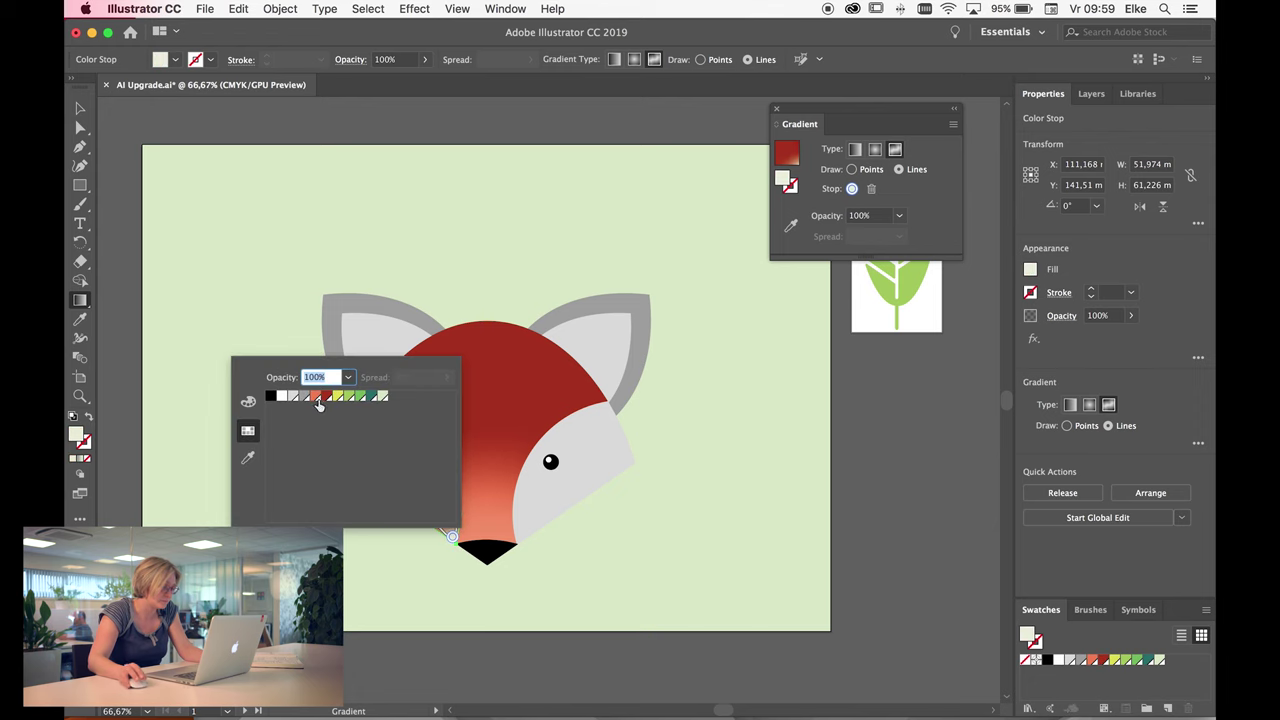
pyautogui.click(326, 397)
pyautogui.click(380, 441)
pyautogui.click(404, 441)
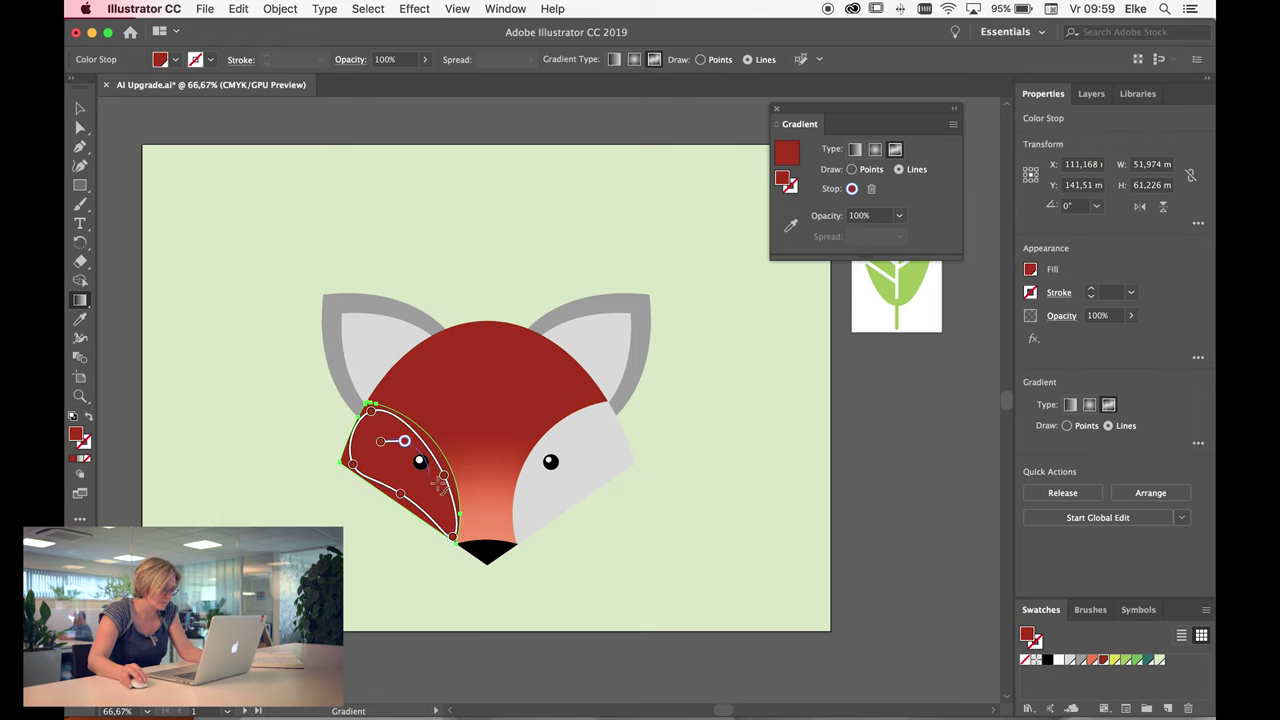
# Extend the inner stop line into a loop below the eye and colour one stop orange
pyautogui.click(429, 475)
pyautogui.click(404, 482)
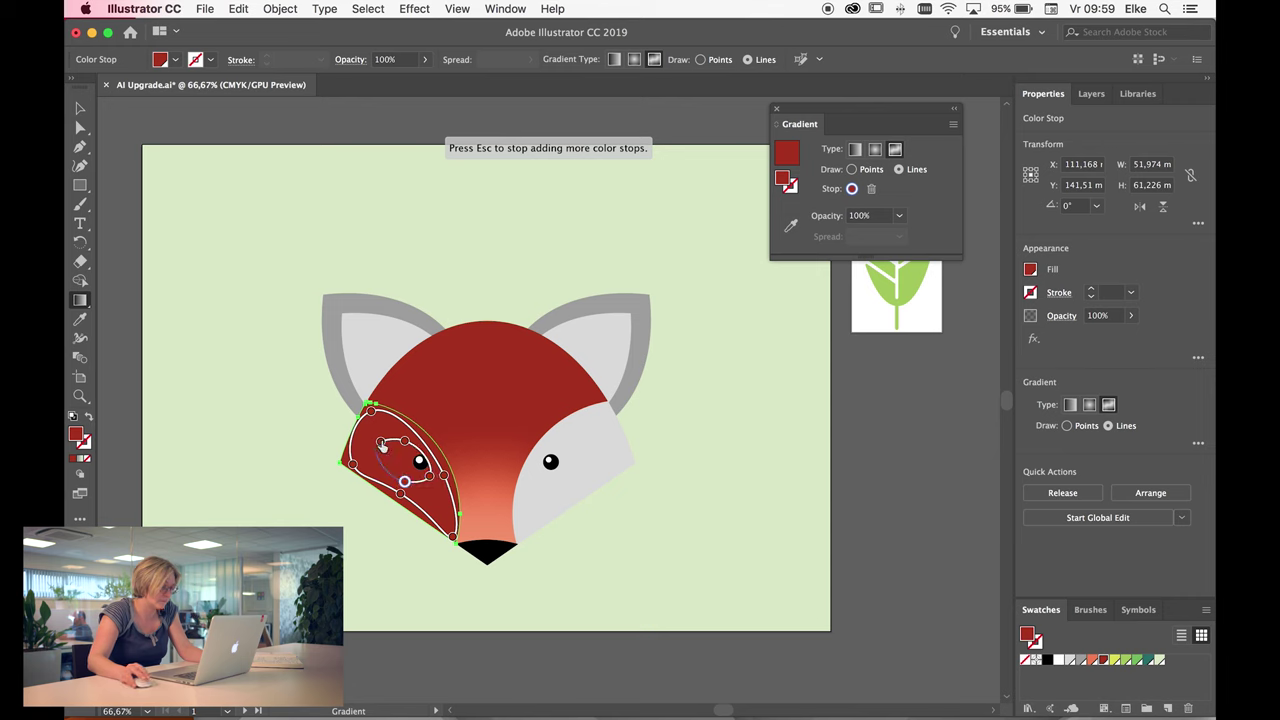
pyautogui.doubleClick(380, 441)
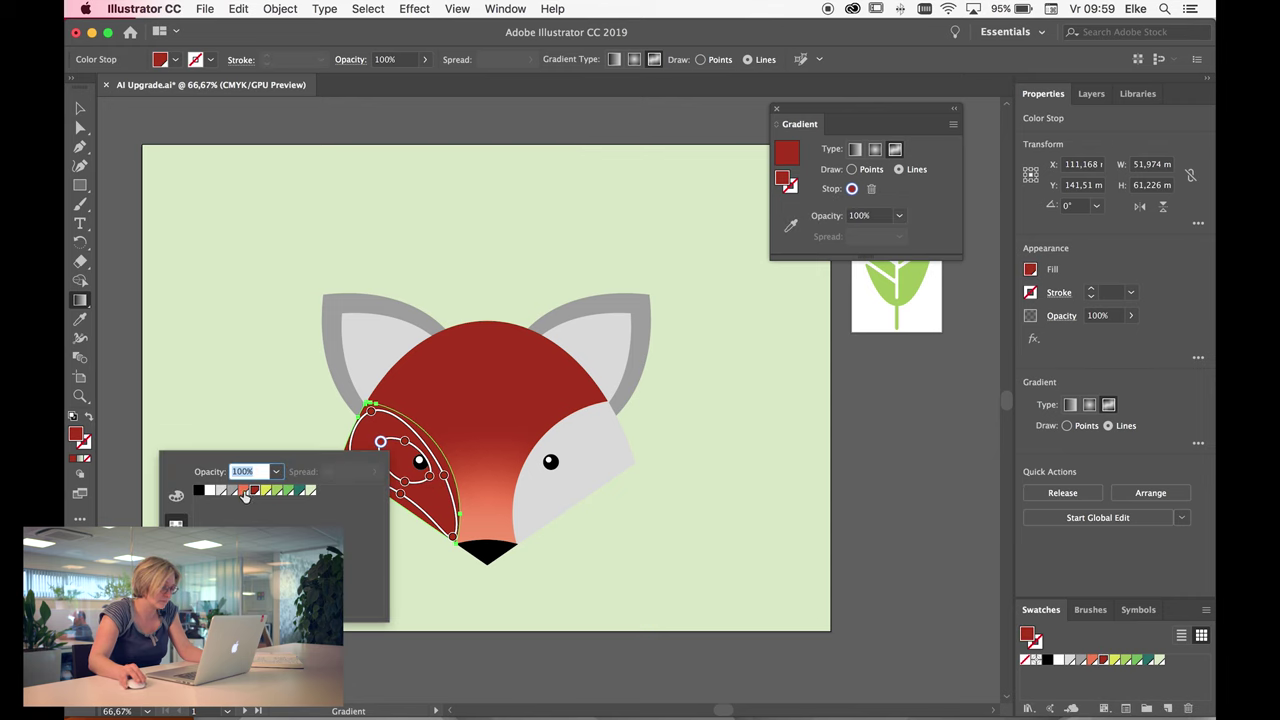
pyautogui.click(243, 492)
# Colour the lower inner stop salmon and finish editing the left cheek gradient
pyautogui.click(403, 442)
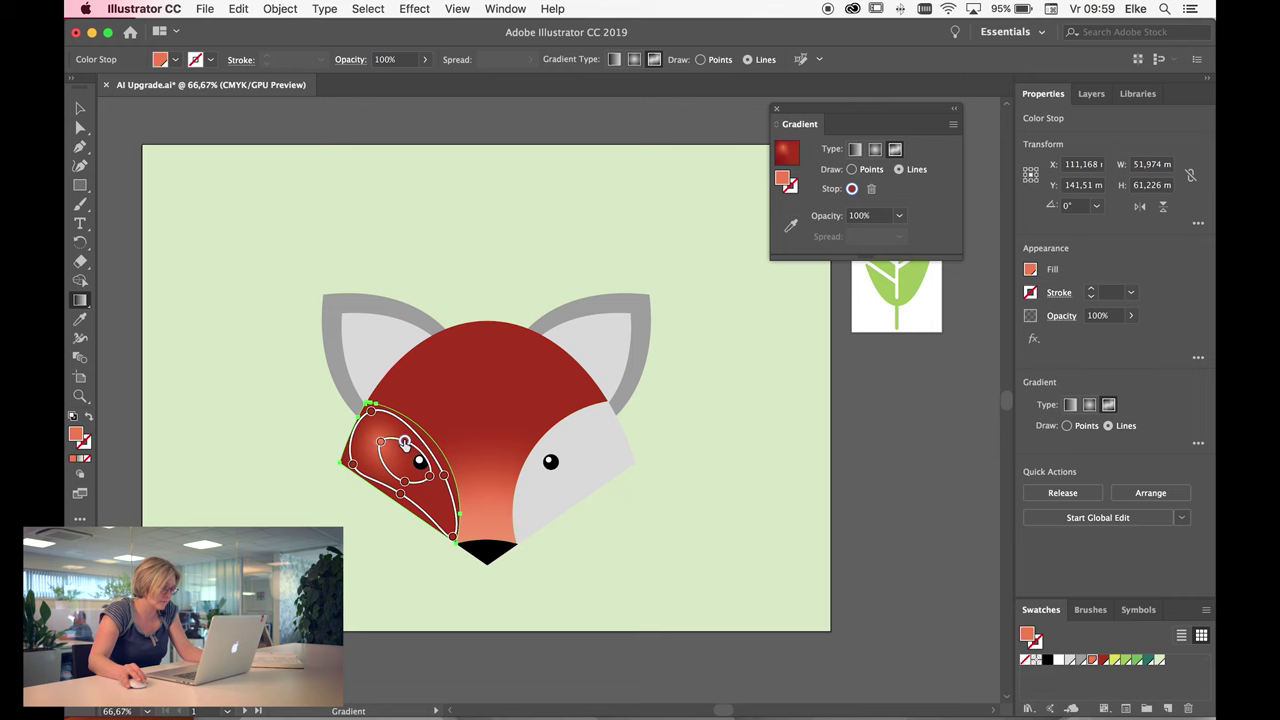
pyautogui.doubleClick(403, 442)
pyautogui.press('Escape')
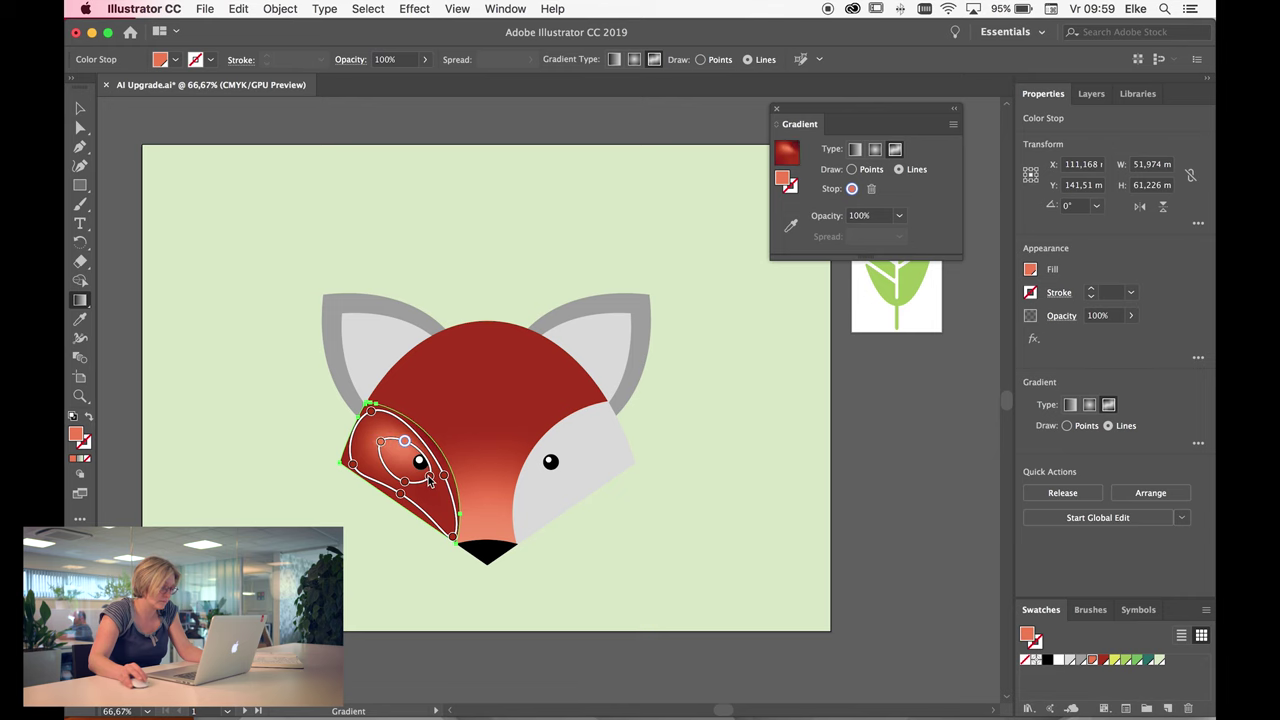
pyautogui.doubleClick(428, 475)
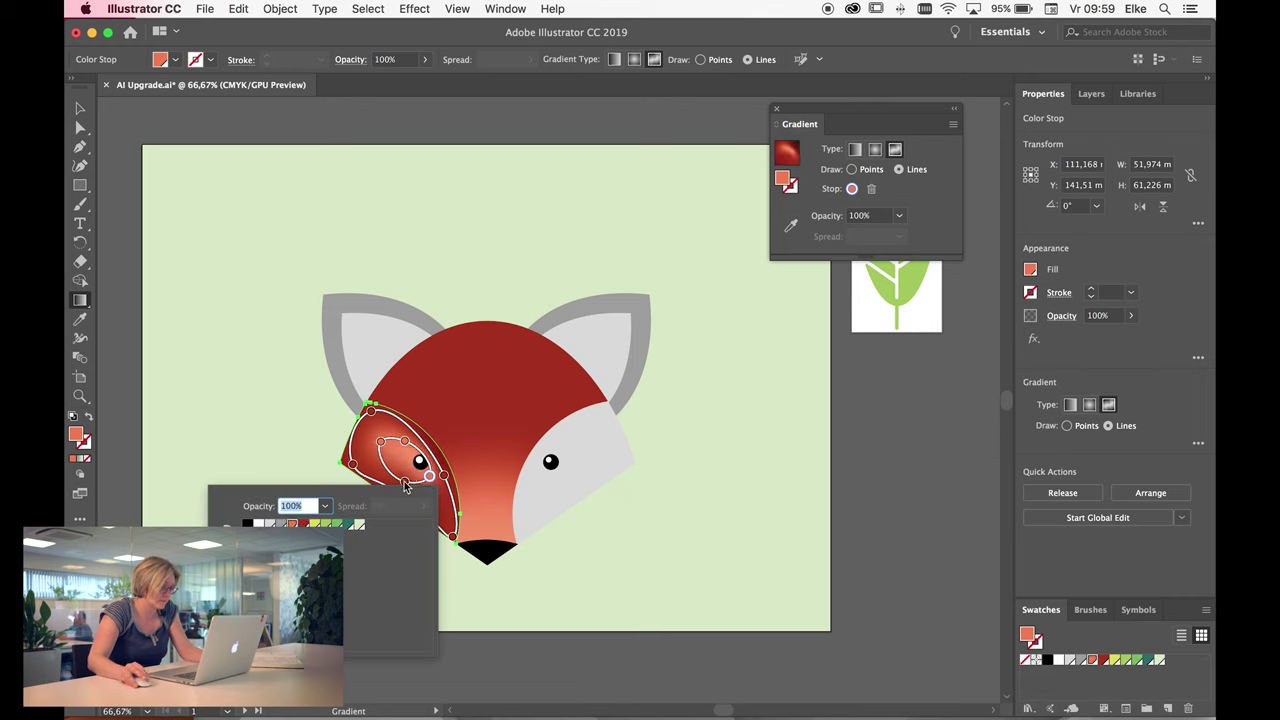
pyautogui.doubleClick(404, 481)
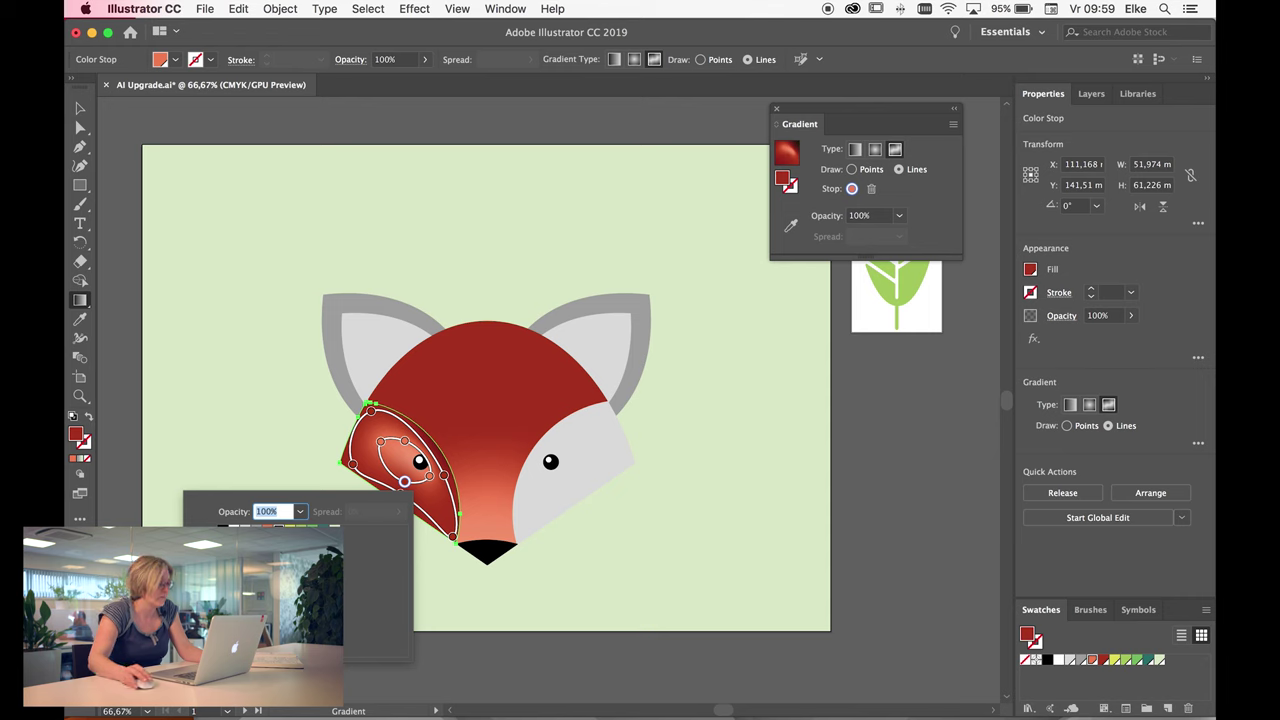
pyautogui.click(300, 545)
pyautogui.press('Escape')
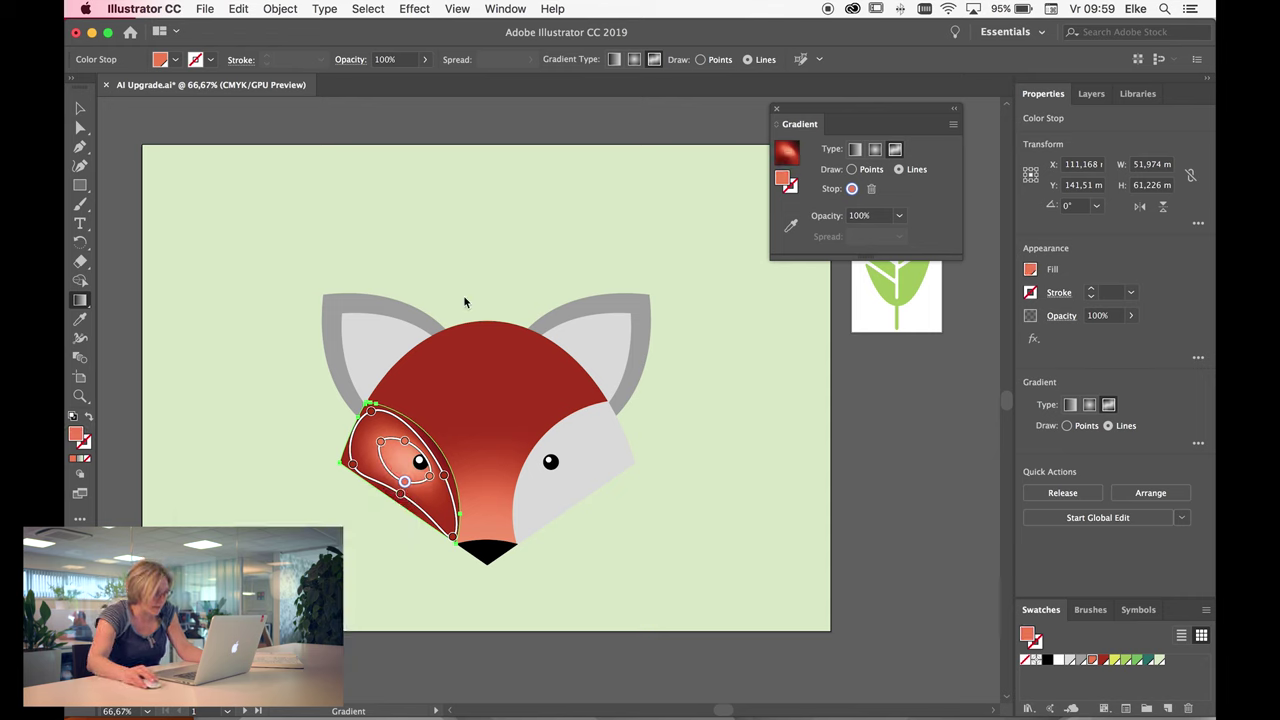
pyautogui.click(79, 126)
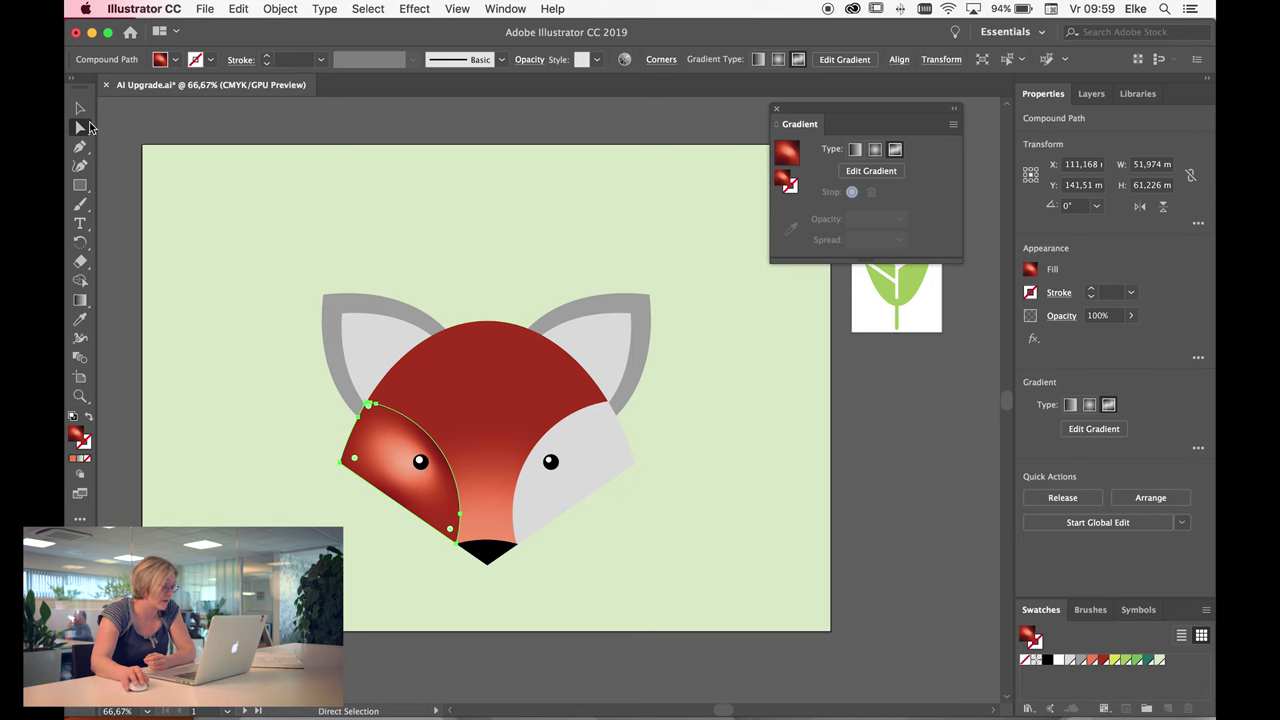
# Apply freeform gradients to both ears and the right cheek, colouring the left ear's stop red
pyautogui.click(895, 149)
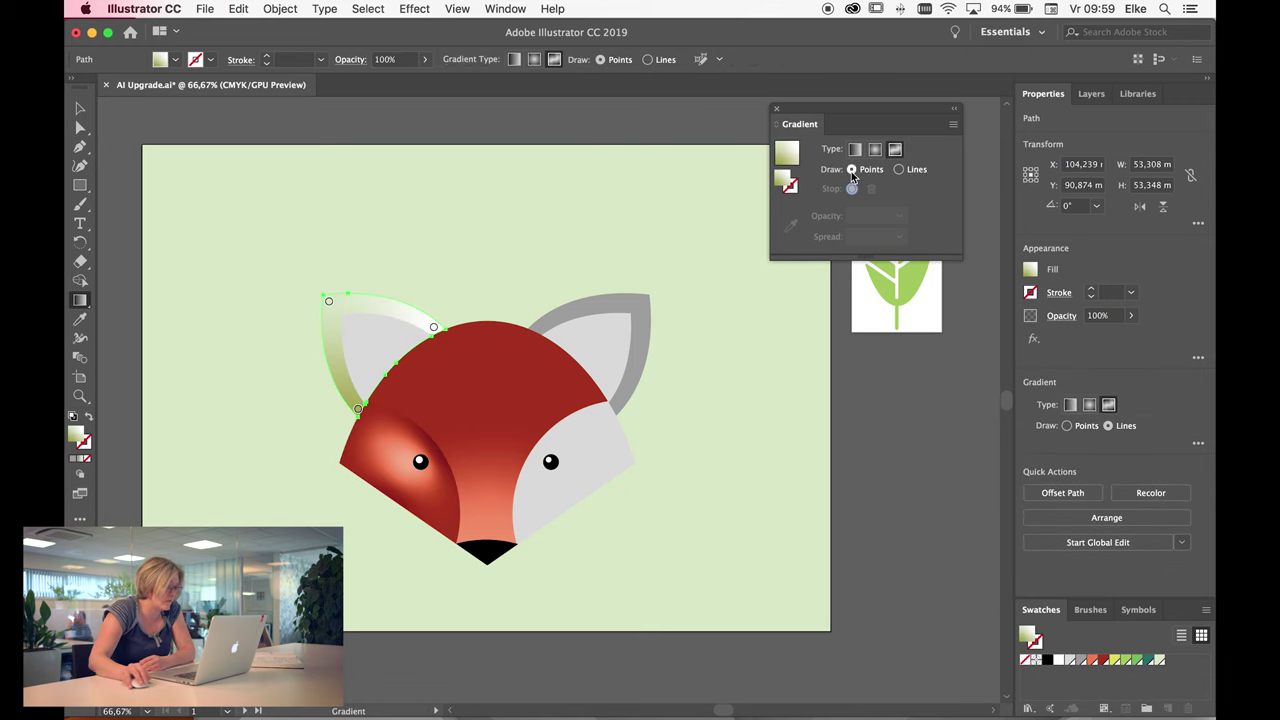
pyautogui.doubleClick(328, 300)
pyautogui.click(309, 378)
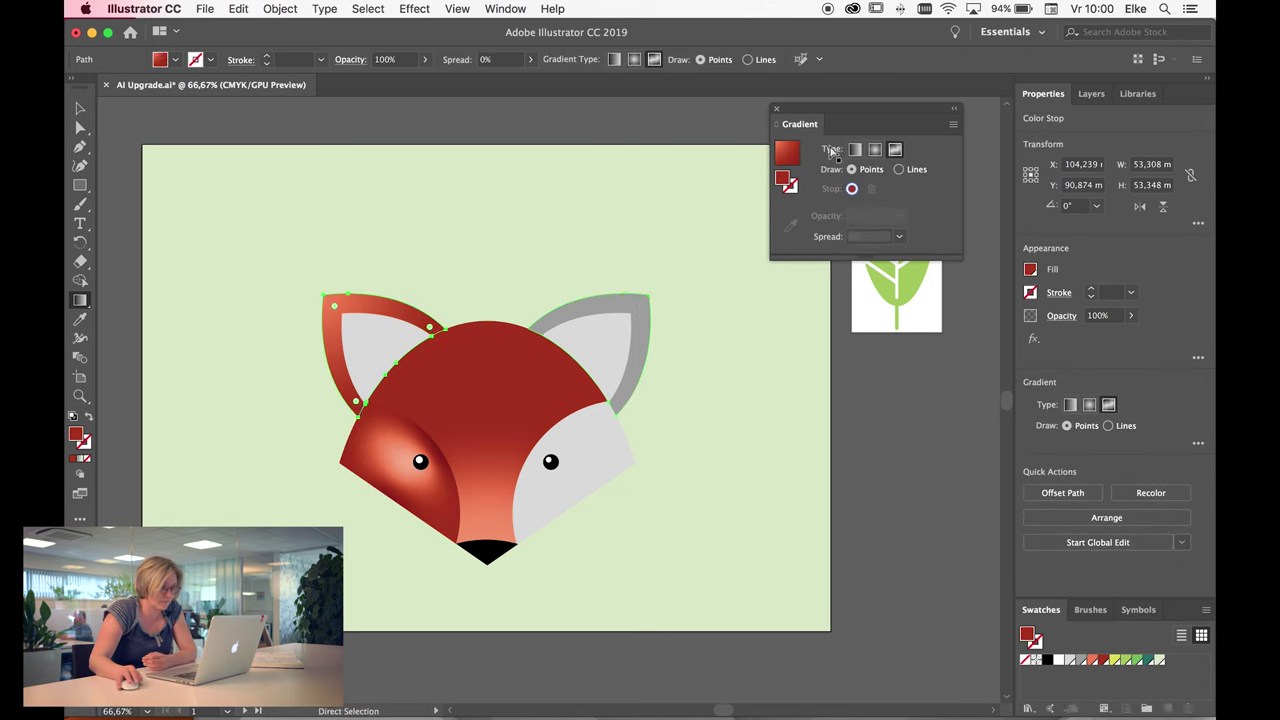
pyautogui.click(640, 330)
pyautogui.click(535, 331)
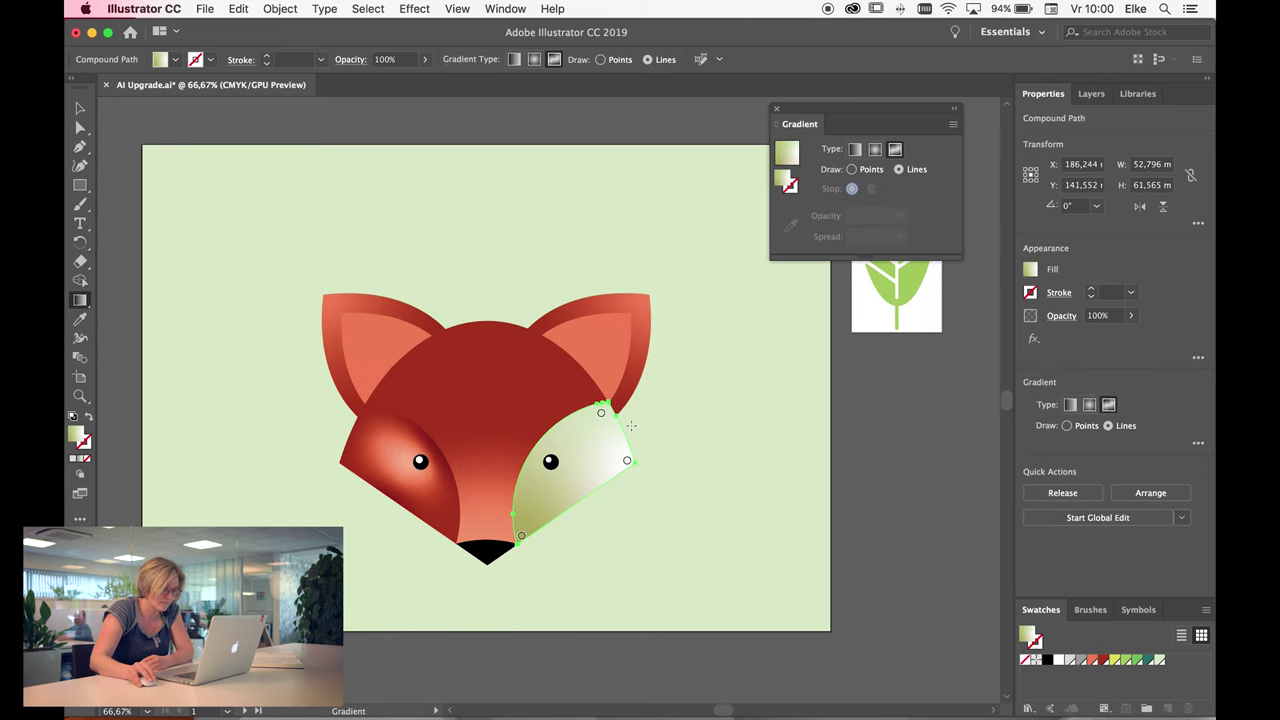
# Colour the right cheek's outer gradient stops dark red
pyautogui.doubleClick(537, 461)
pyautogui.click(412, 509)
pyautogui.doubleClick(600, 412)
pyautogui.doubleClick(627, 461)
pyautogui.click(502, 509)
pyautogui.doubleClick(521, 536)
# Add inner stops around the right eye and colour them salmon
pyautogui.click(575, 490)
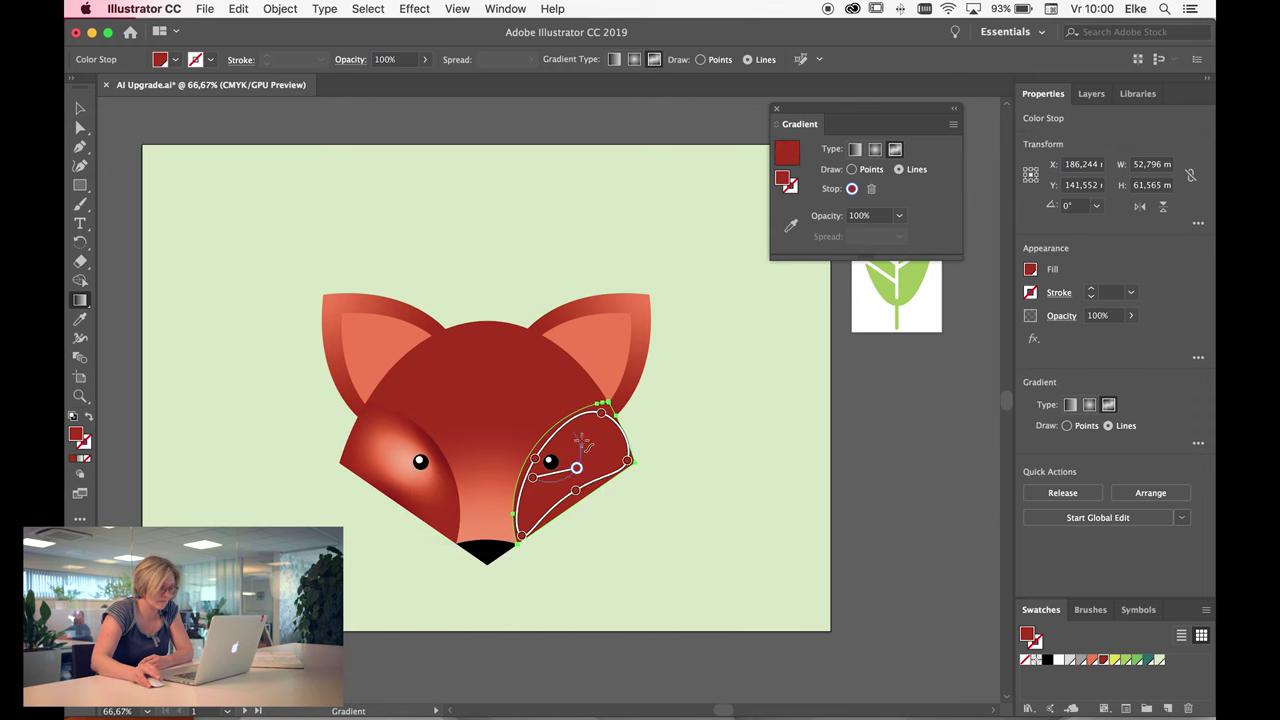
pyautogui.doubleClick(575, 432)
pyautogui.click(395, 476)
pyautogui.doubleClick(577, 467)
pyautogui.click(397, 498)
pyautogui.doubleClick(532, 477)
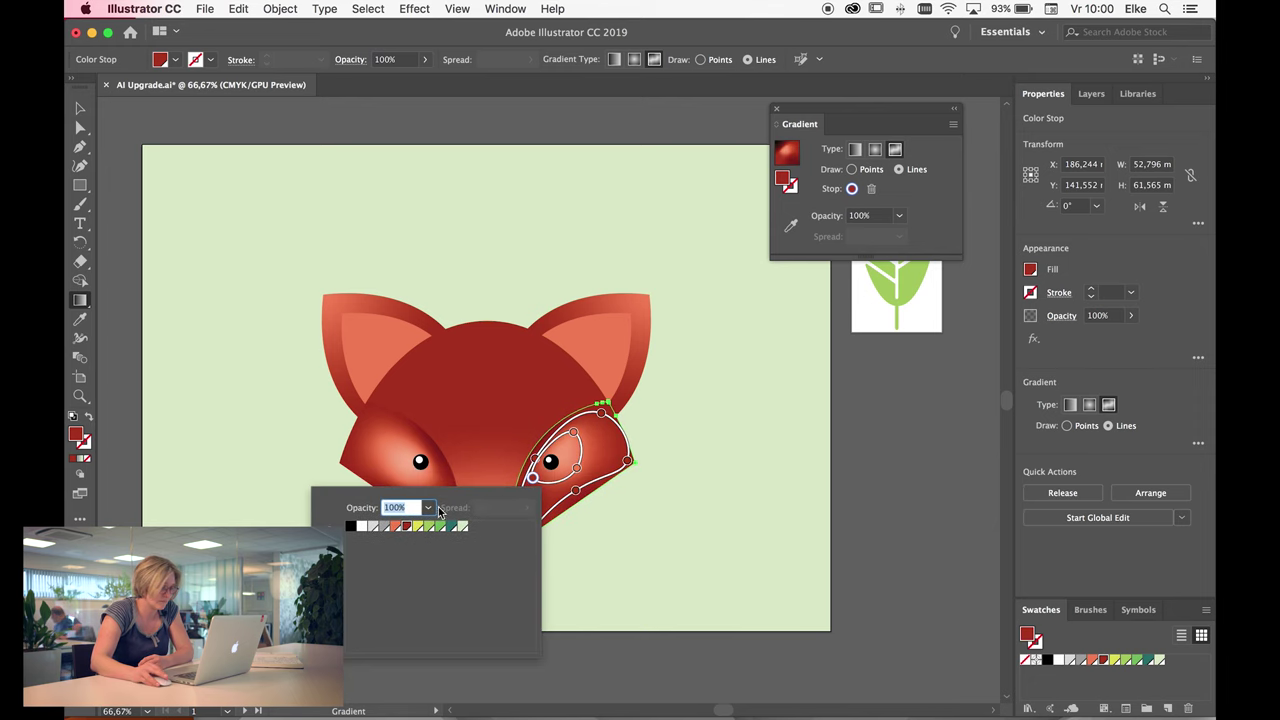
pyautogui.press('Escape')
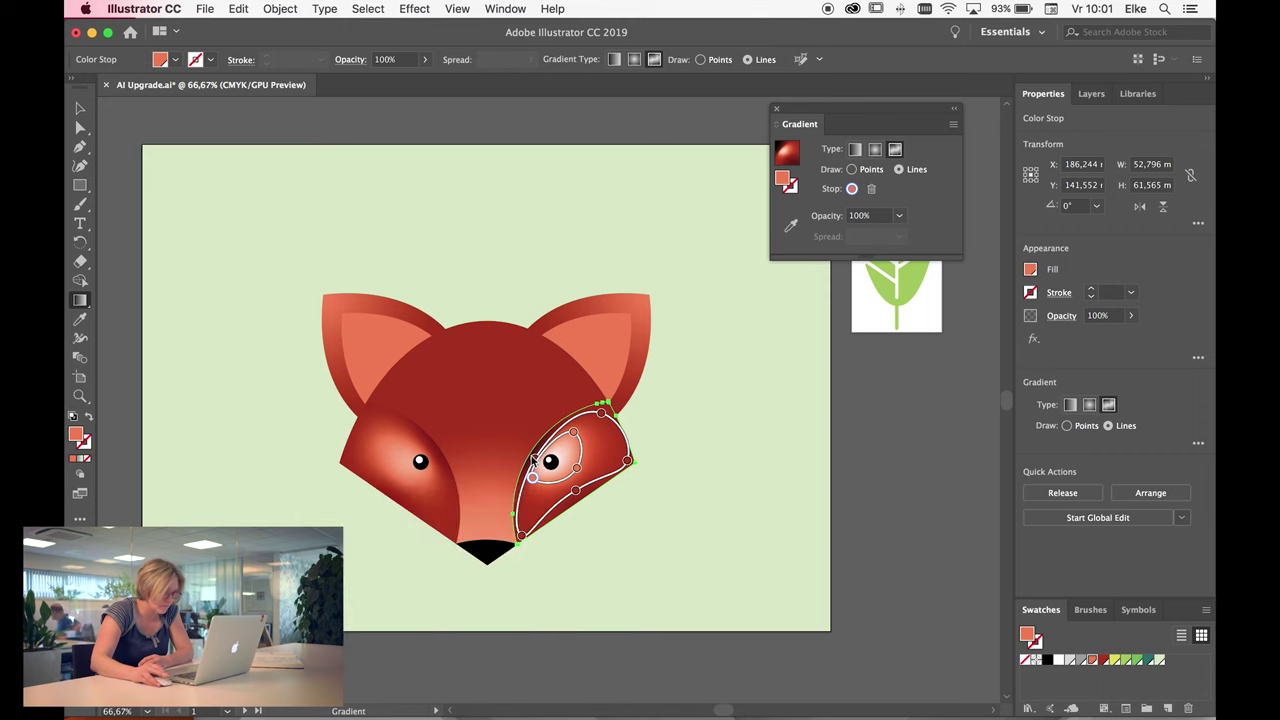